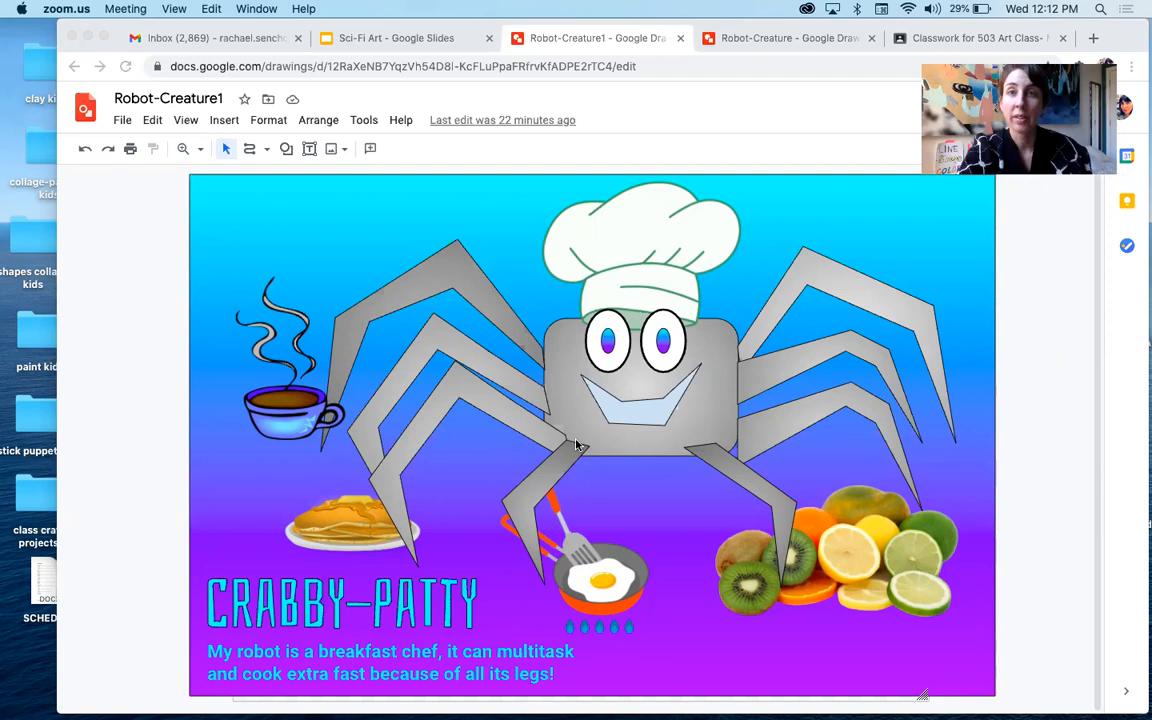
Step: In the blank Robot-Creature drawing, draw a rectangle covering the whole canvas and fill it with solid red
left_click(762, 38)
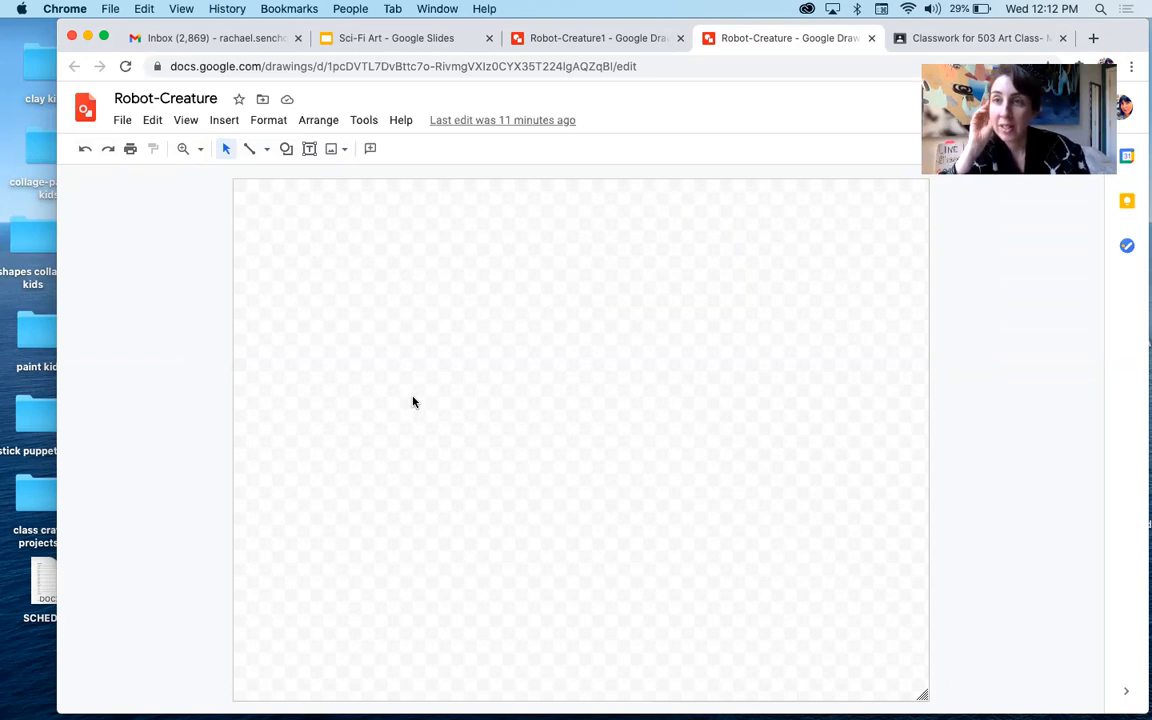
left_click(287, 150)
mouse_move(295, 178)
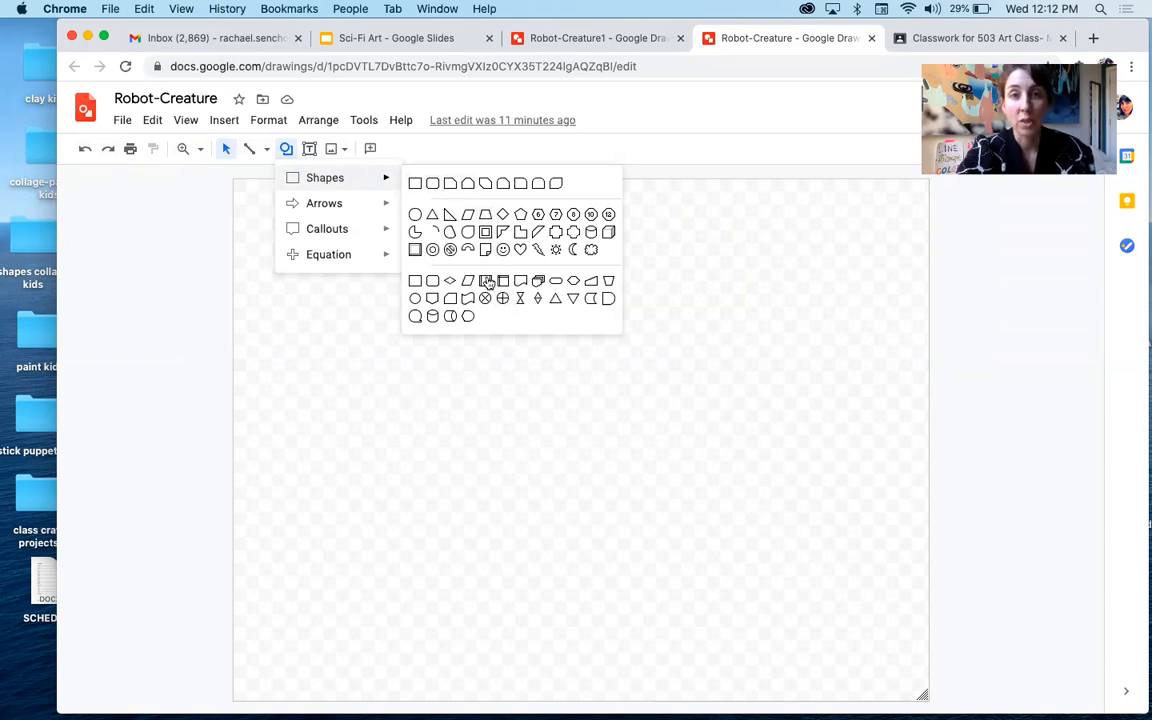
left_click(415, 183)
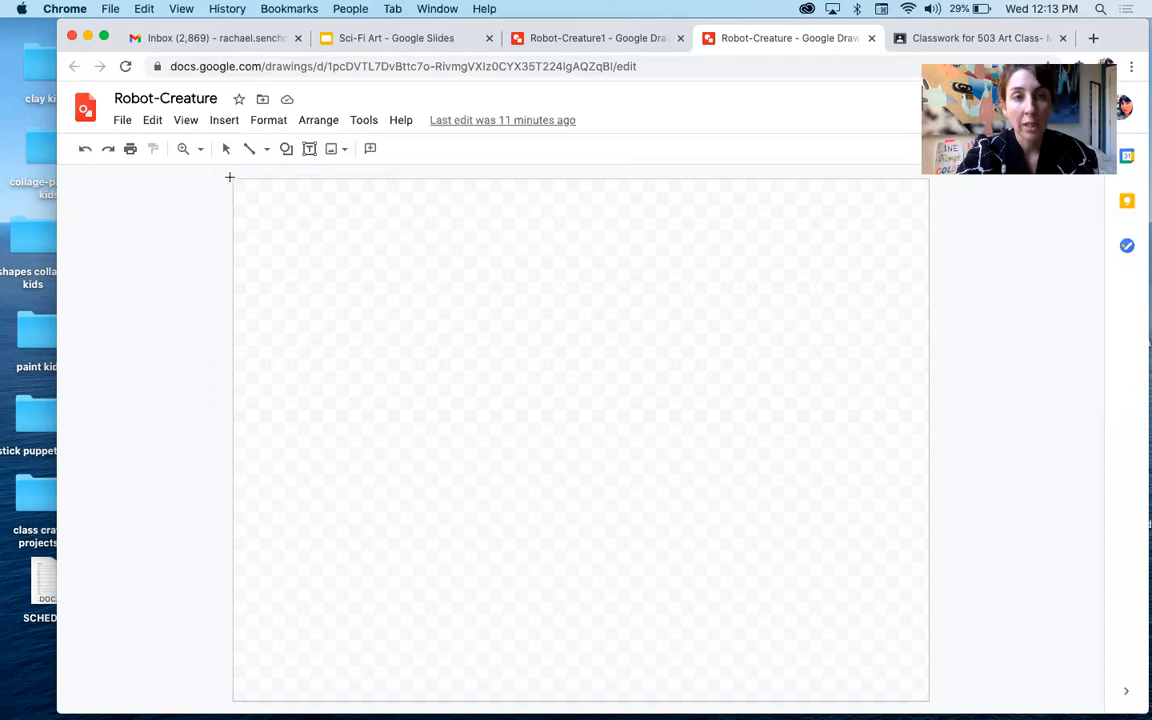
left_click_drag(233, 182, 929, 698)
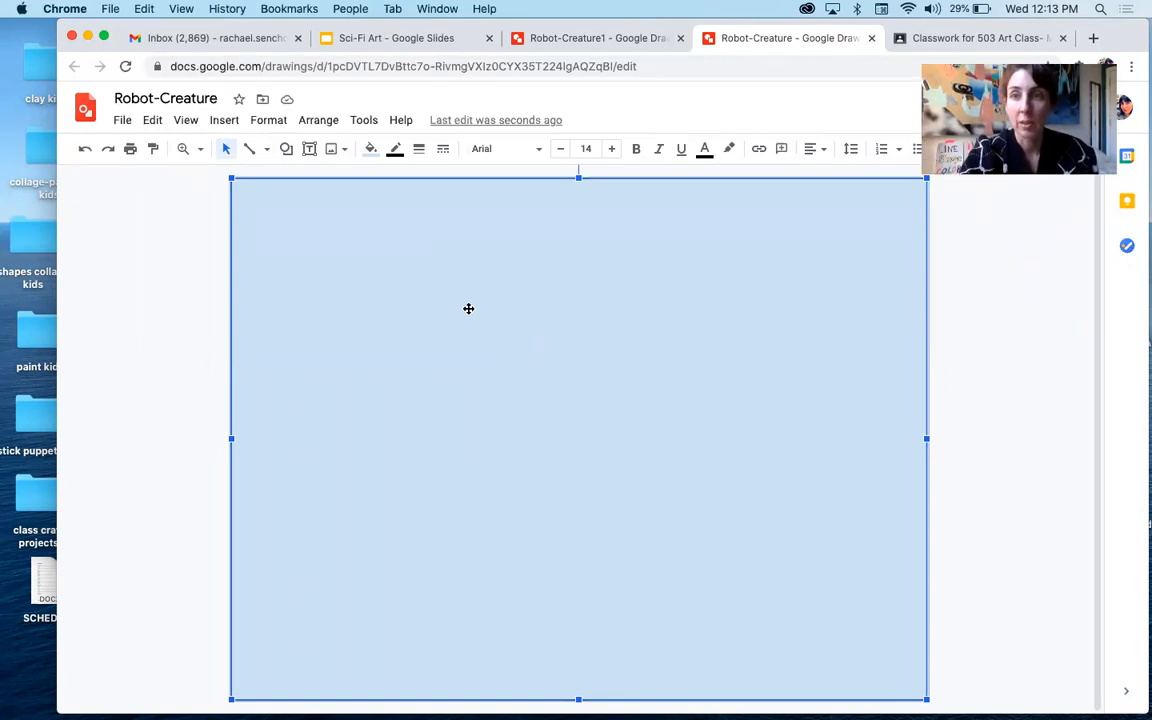
left_click(370, 149)
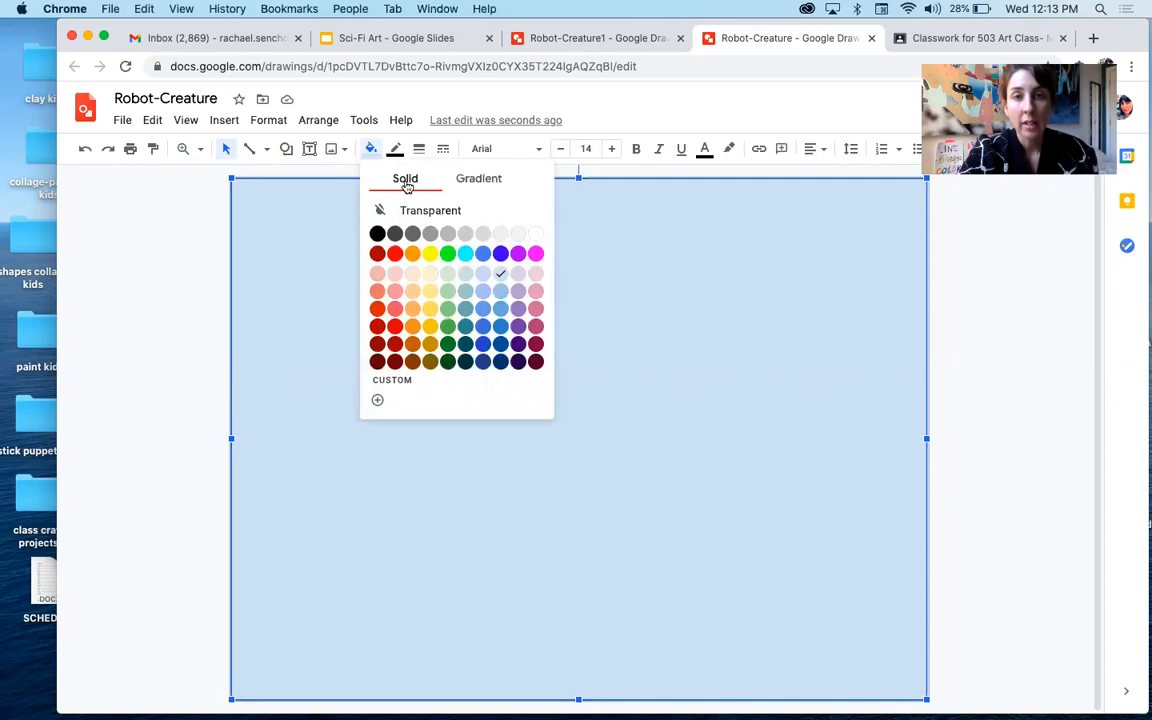
left_click(395, 253)
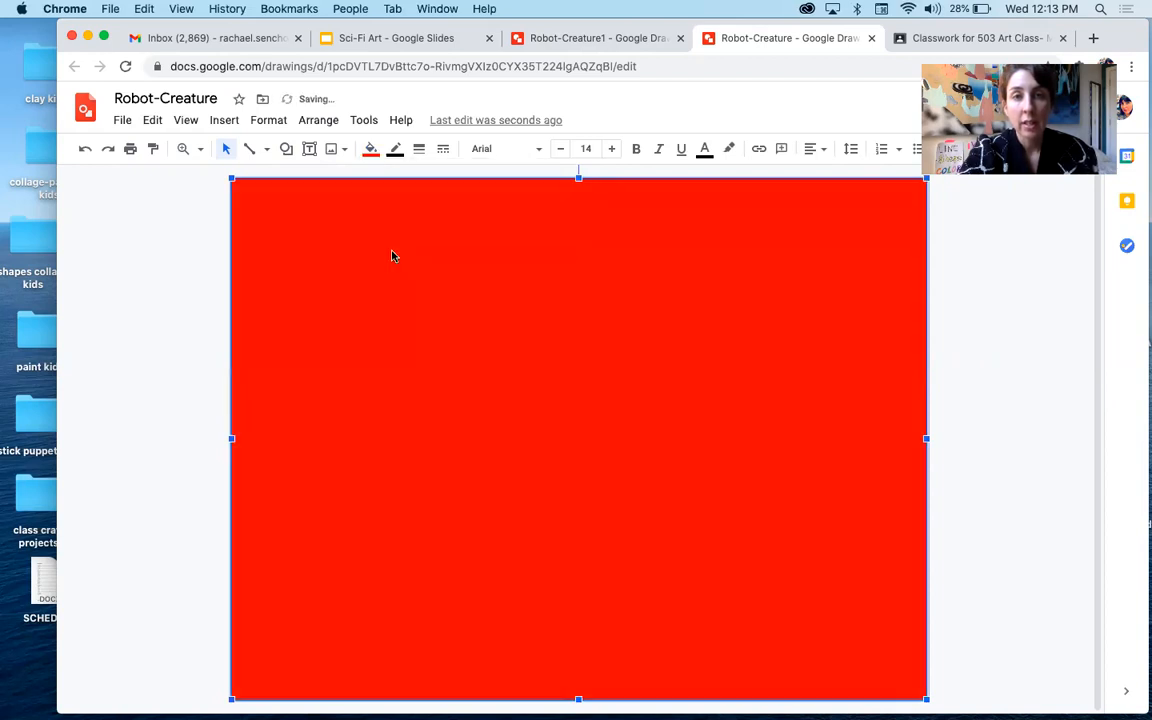
Step: Fill the background rectangle with a custom linear gradient at 90° from magenta to green
left_click(371, 151)
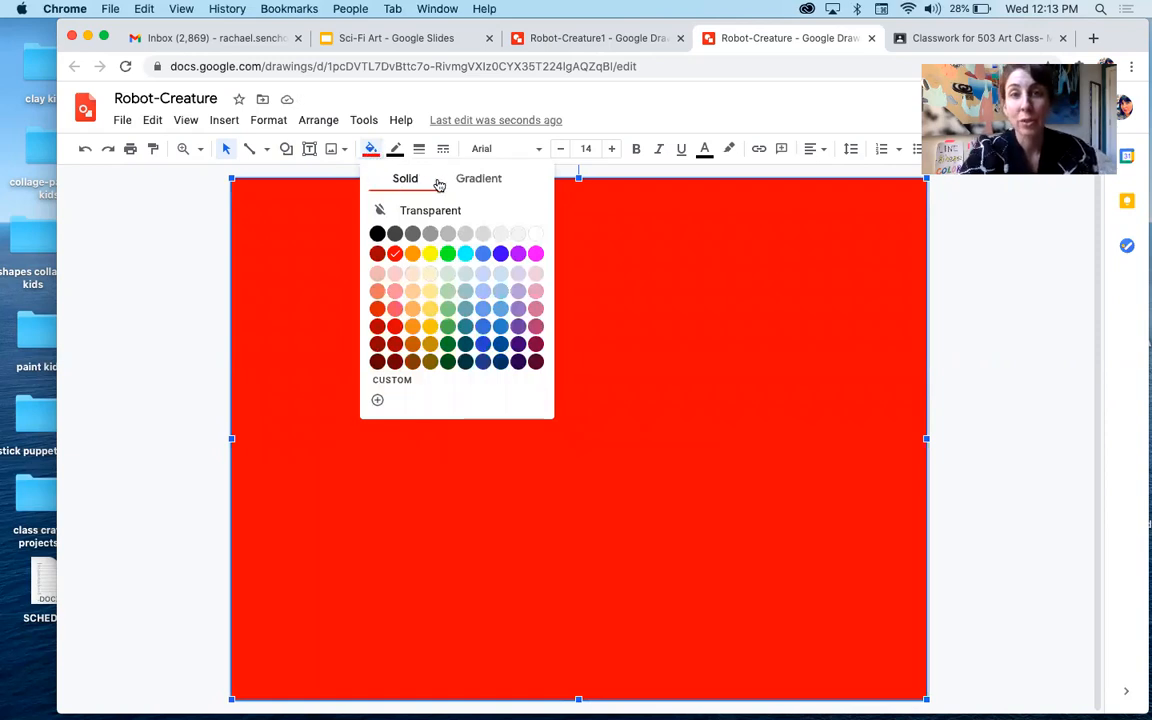
left_click(487, 182)
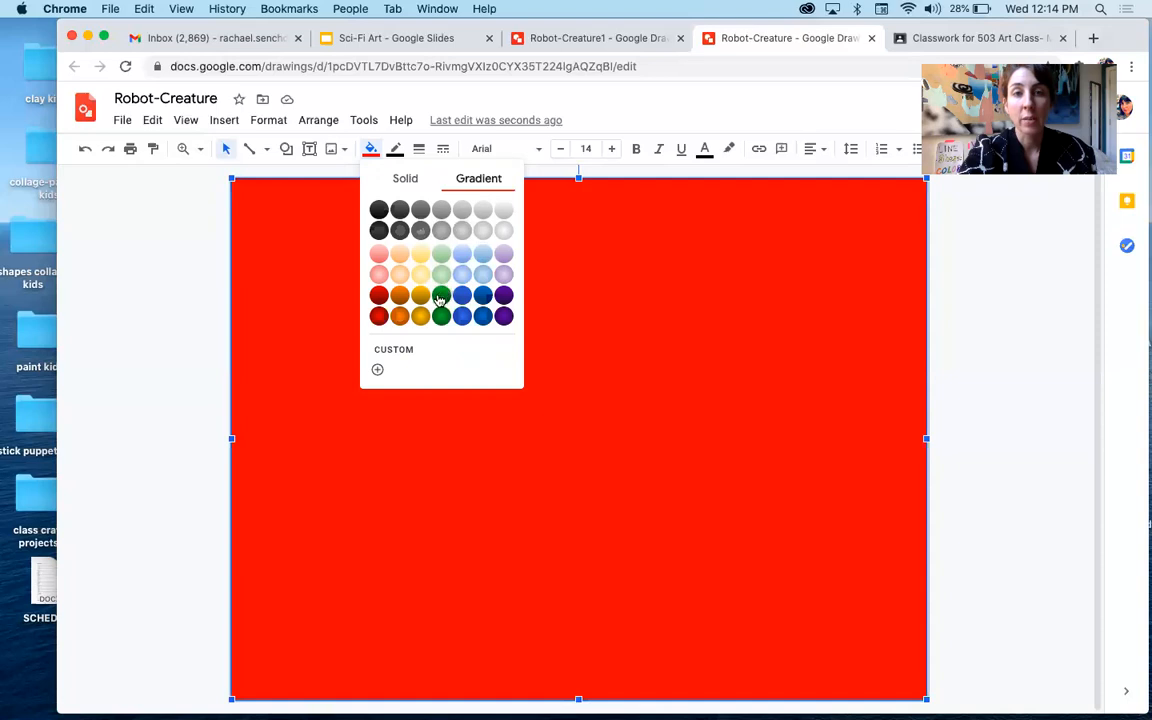
left_click(378, 371)
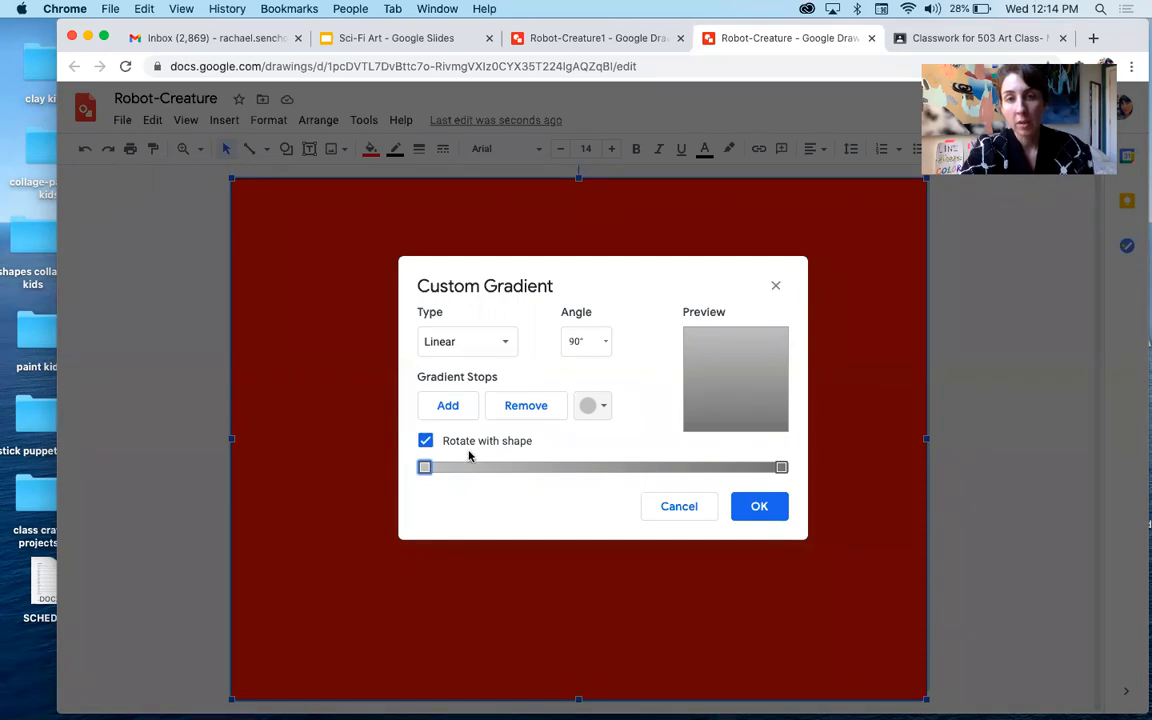
left_click(603, 409)
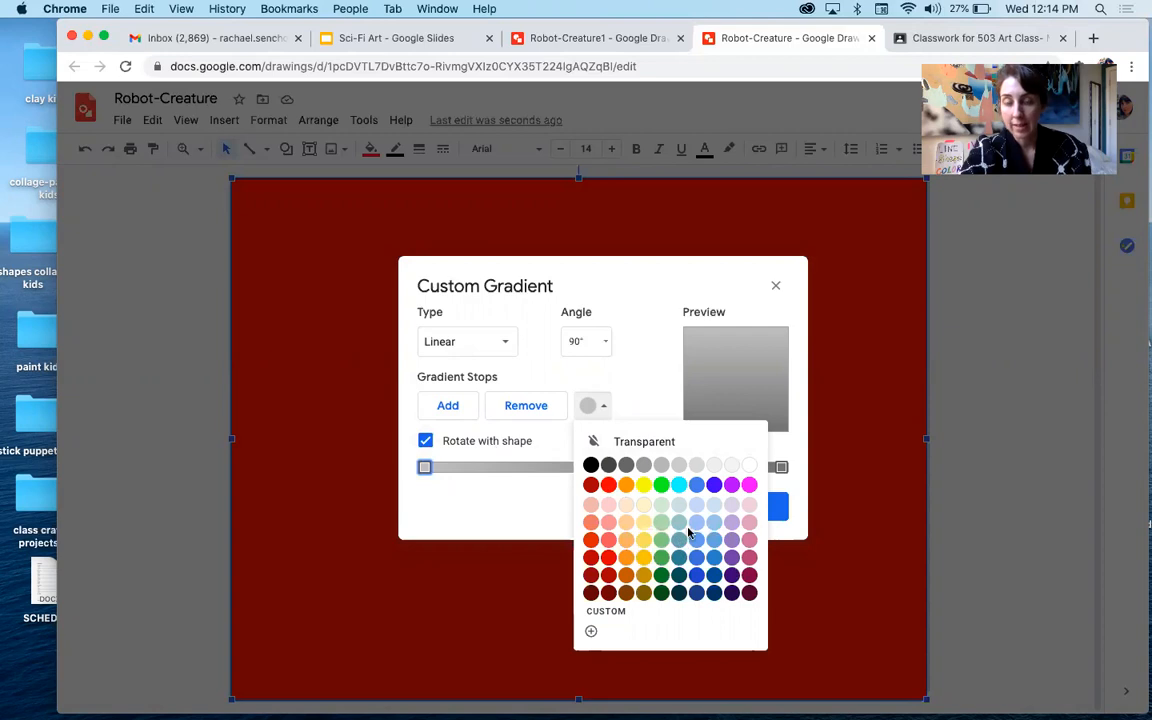
left_click(749, 486)
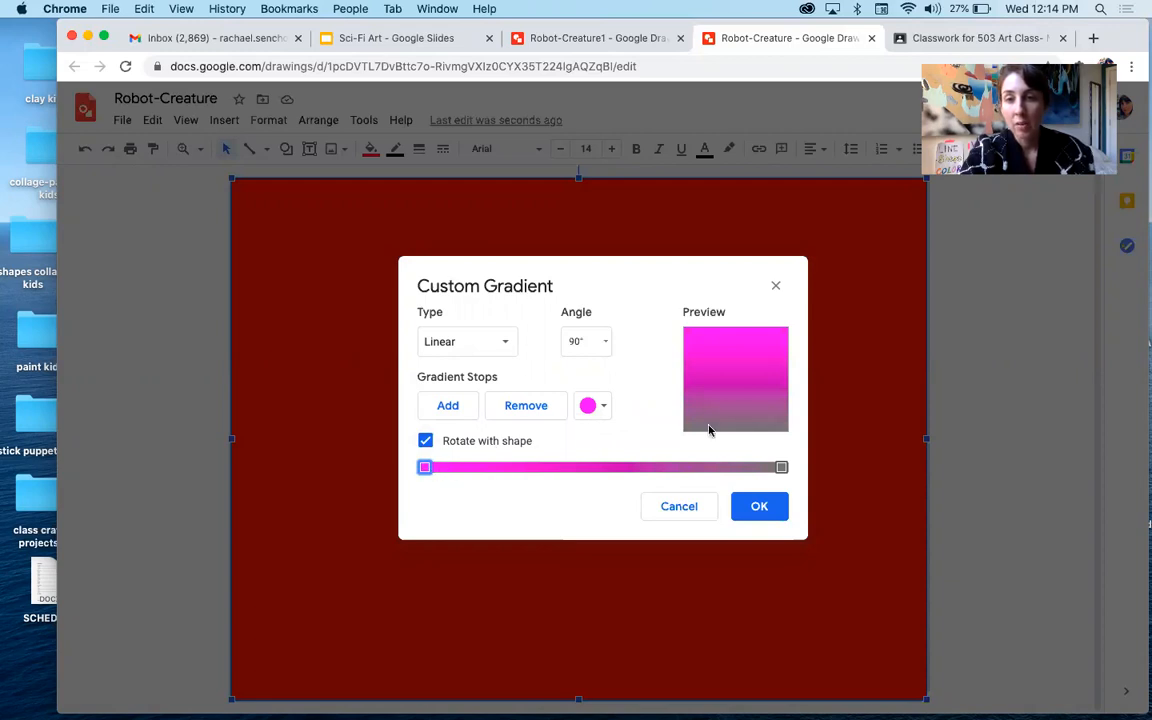
left_click(781, 467)
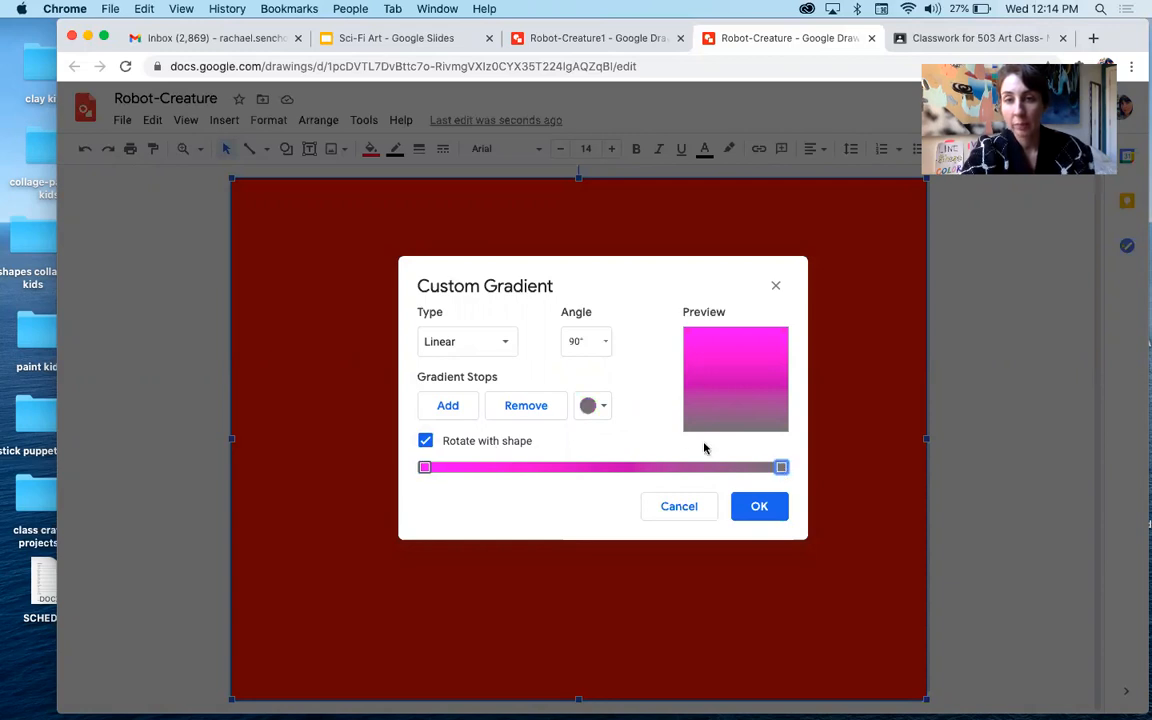
left_click(600, 407)
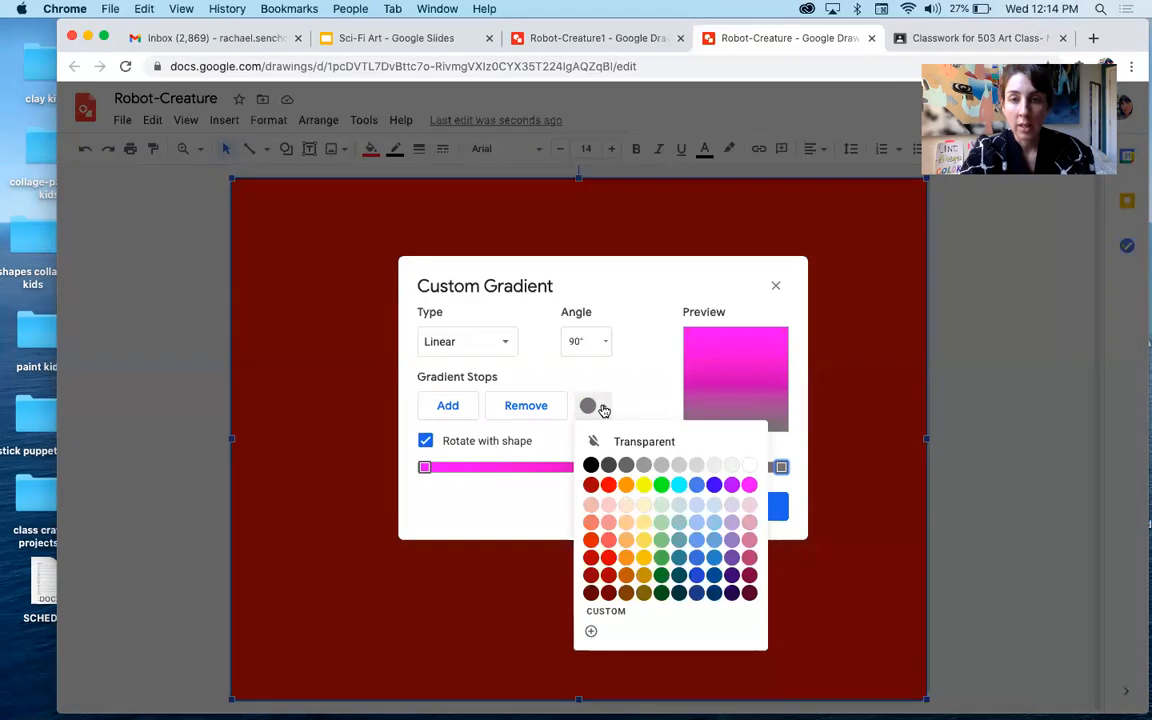
left_click(661, 484)
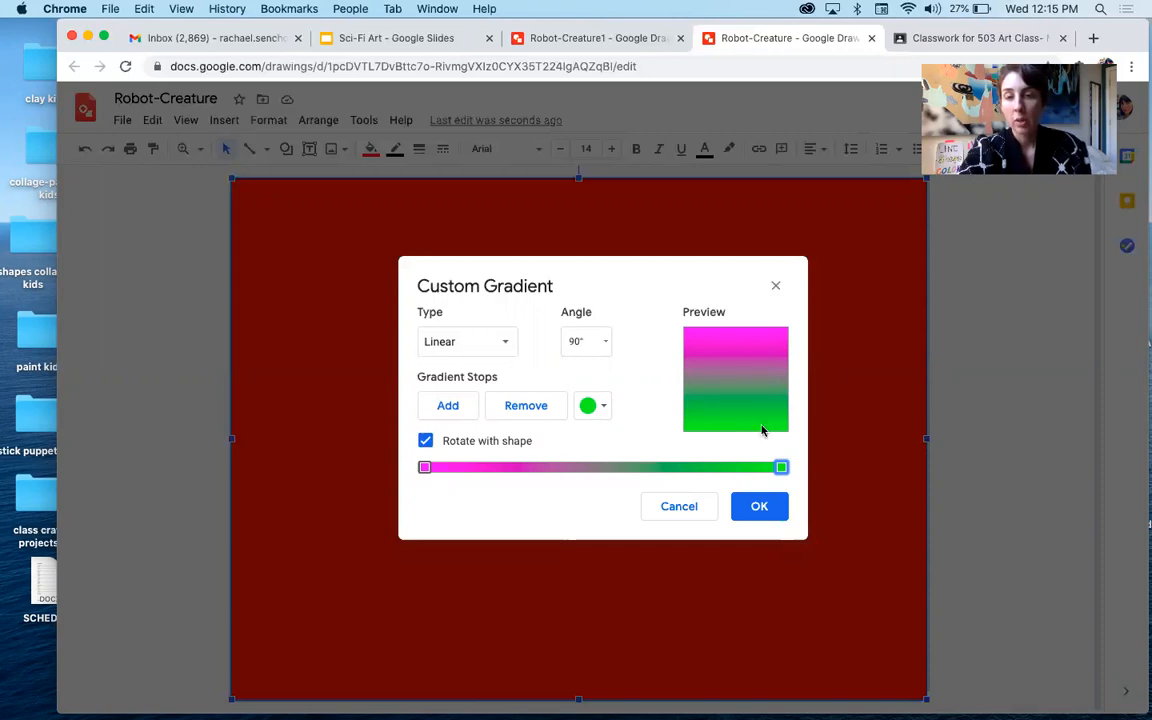
left_click(760, 508)
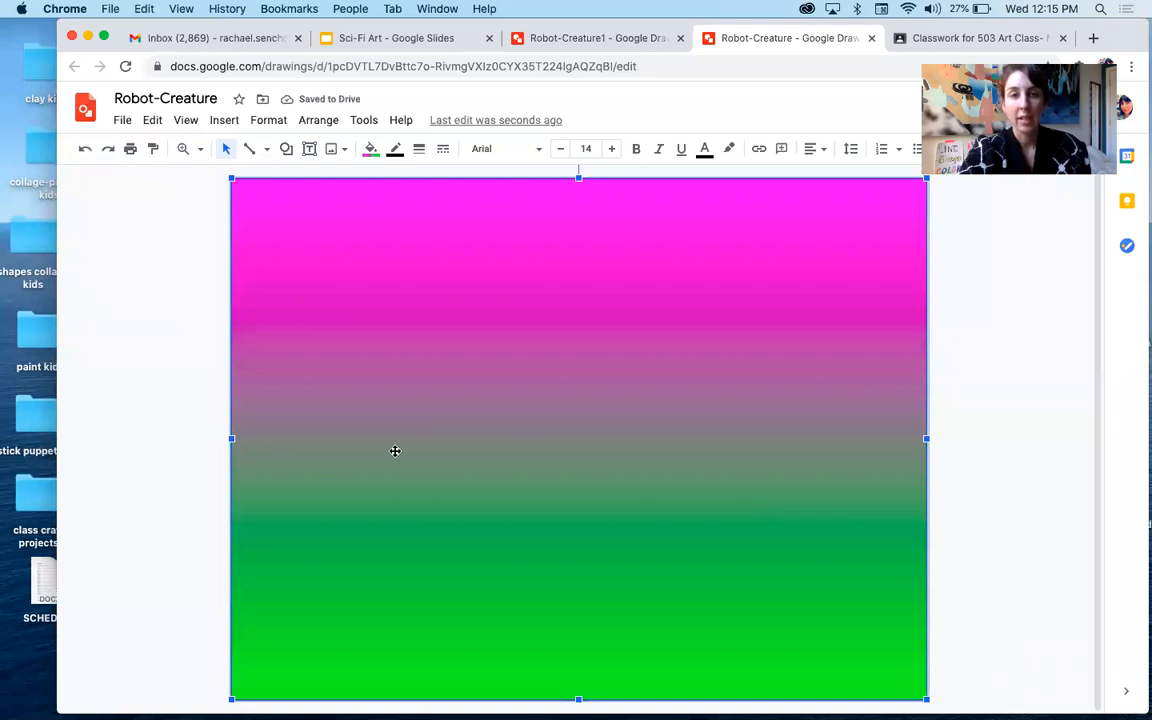
left_click(201, 389)
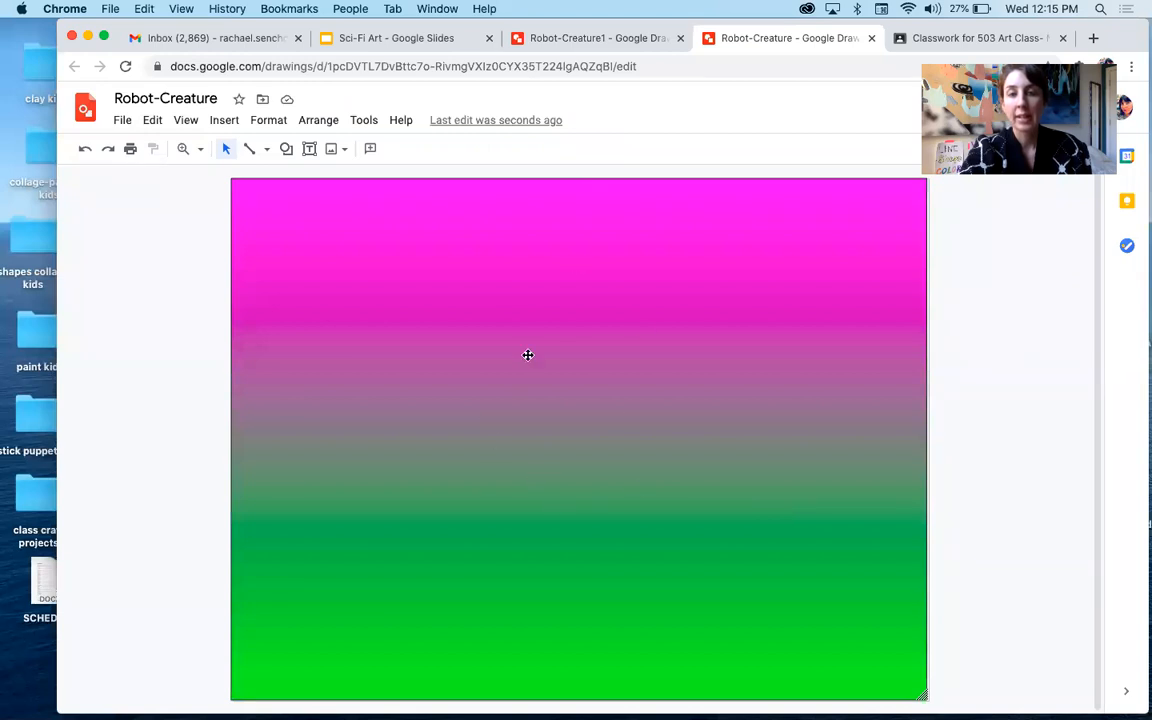
Step: Shift the background rectangle slightly so its edges line up with the canvas
left_click(435, 397)
mouse_move(429, 414)
left_mouse_down()
mouse_move(370, 424)
mouse_move(496, 417)
mouse_move(406, 417)
mouse_move(432, 411)
left_mouse_up()
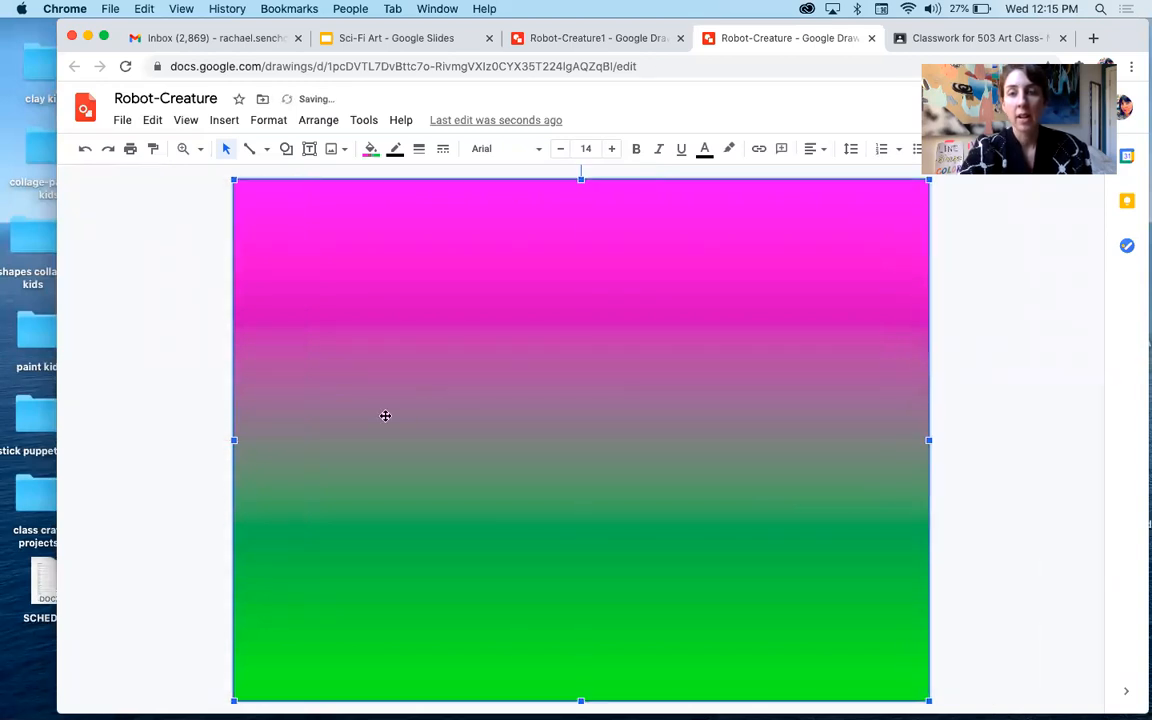
left_click(172, 398)
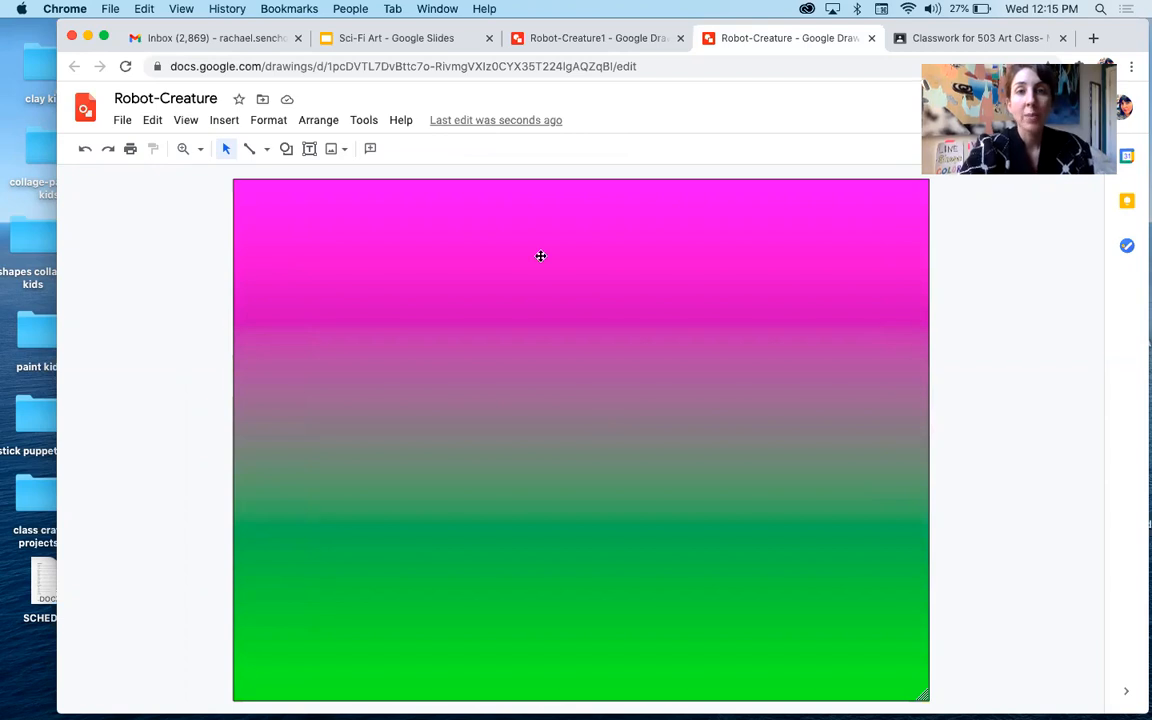
Step: Check the body shape in the Robot-Creature1 example and draw a wide rounded rectangle near the middle of the Robot-Creature drawing
left_click(616, 35)
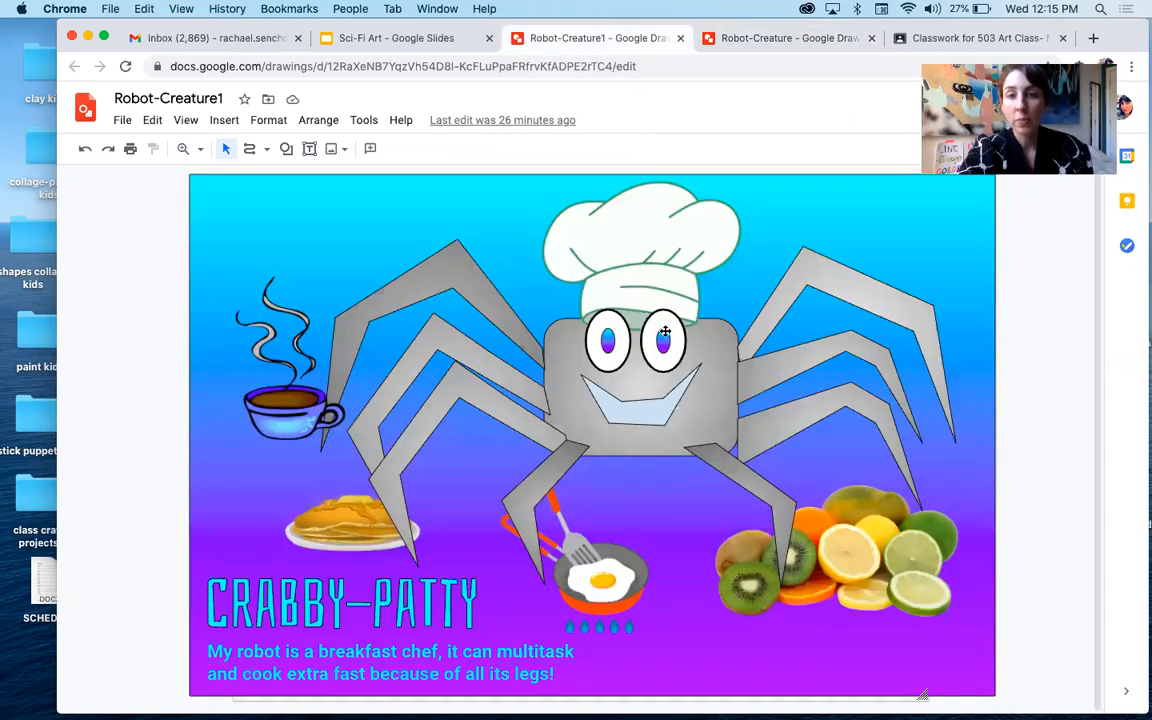
left_click(773, 39)
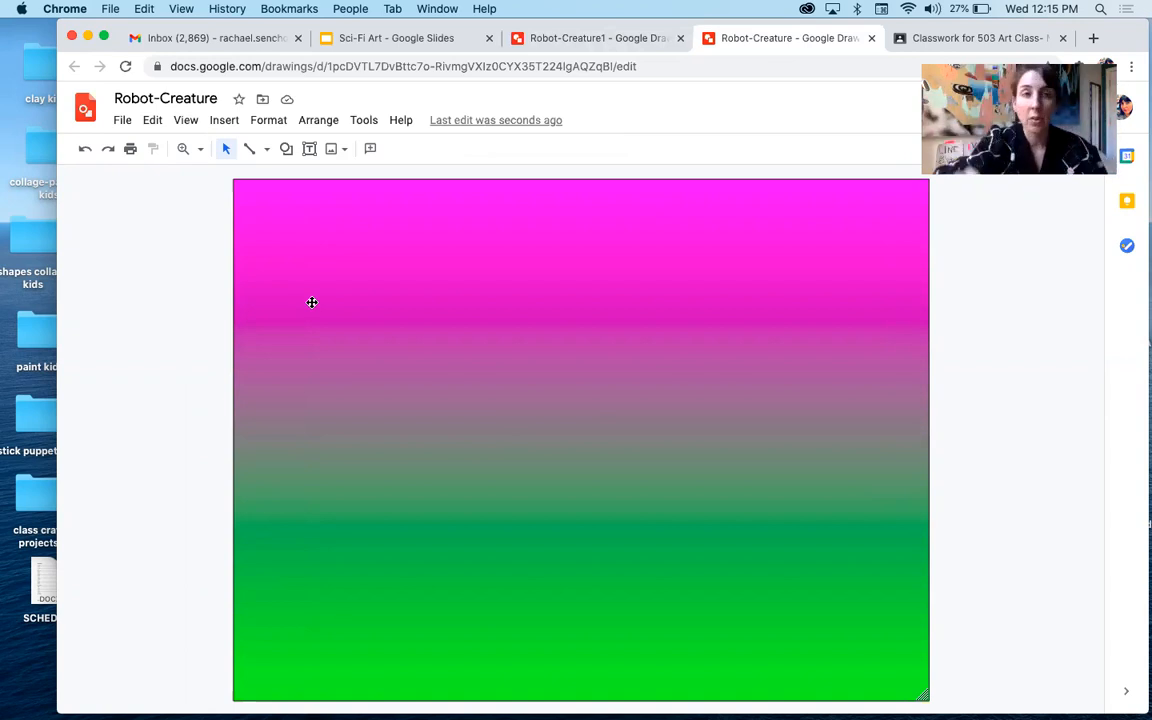
left_click(286, 150)
mouse_move(295, 181)
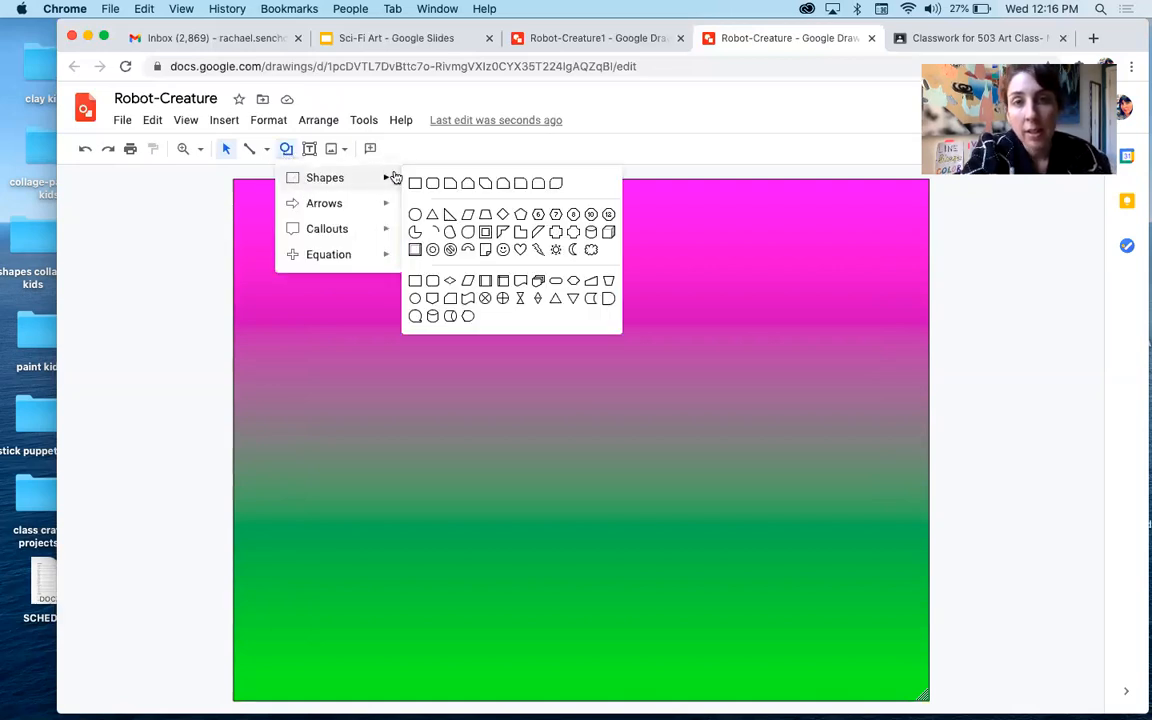
mouse_move(386, 177)
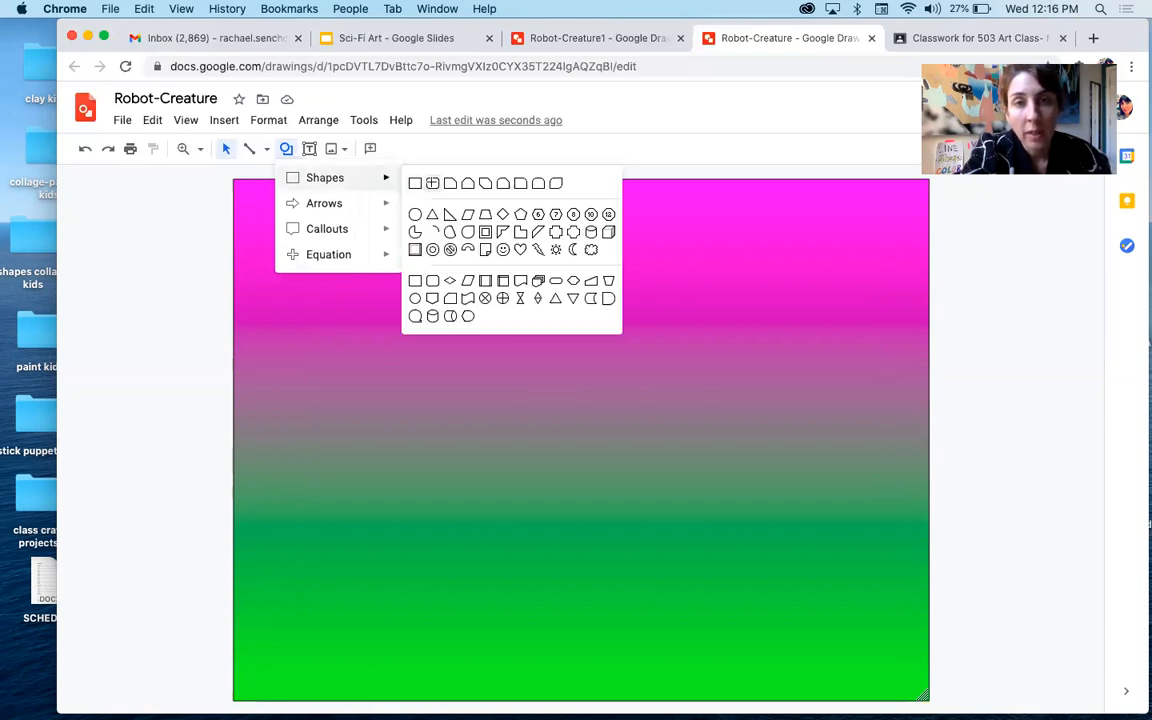
left_click(432, 185)
mouse_move(508, 427)
left_mouse_down()
mouse_move(674, 489)
mouse_move(816, 505)
left_mouse_up()
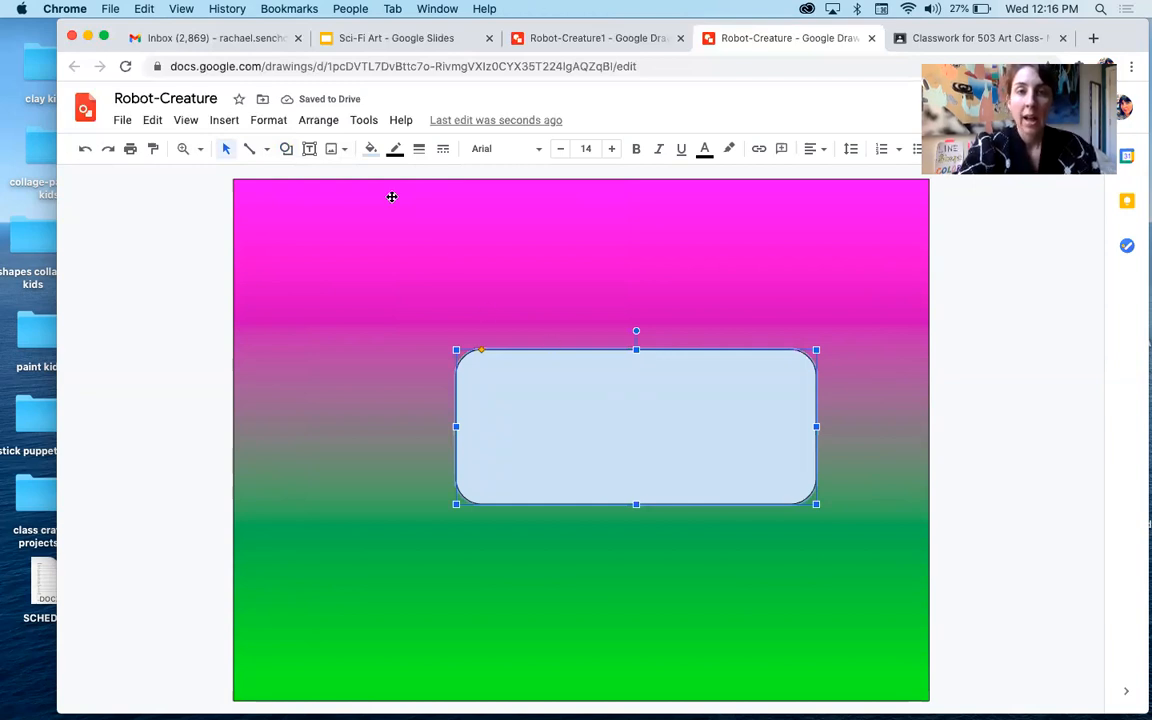
Step: Fill the rounded rectangle with a gray radial gradient that is lighter at the center
left_click(370, 149)
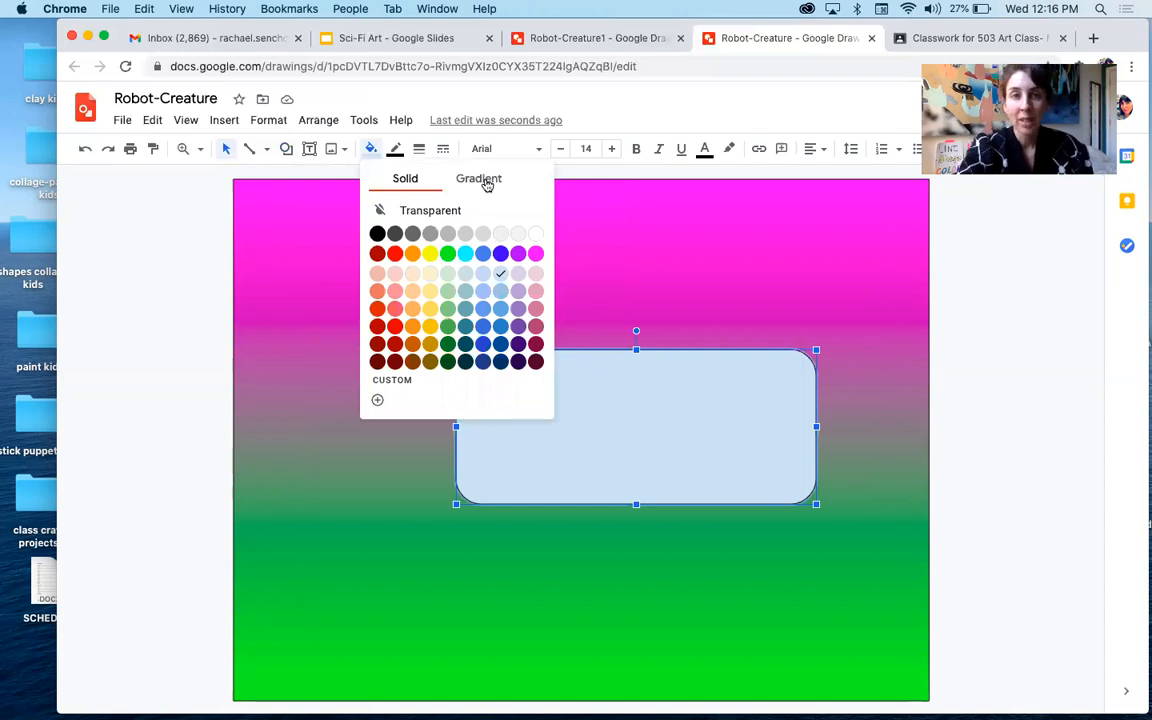
left_click(428, 322)
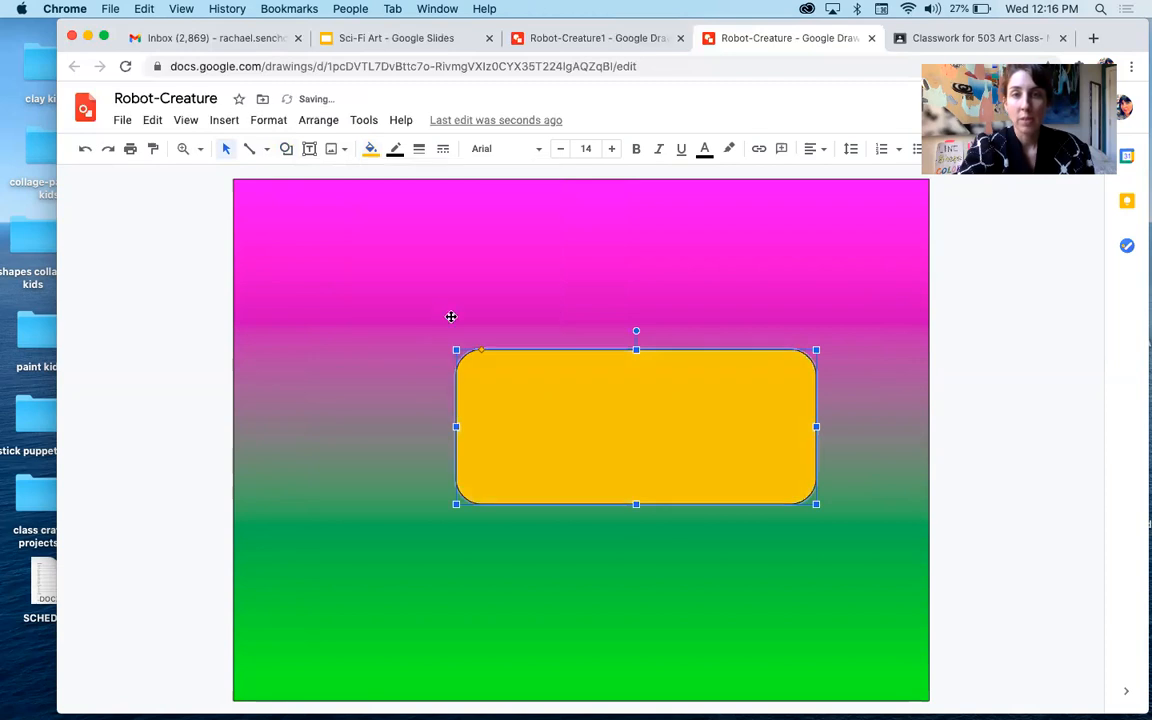
left_click(370, 148)
left_click(482, 184)
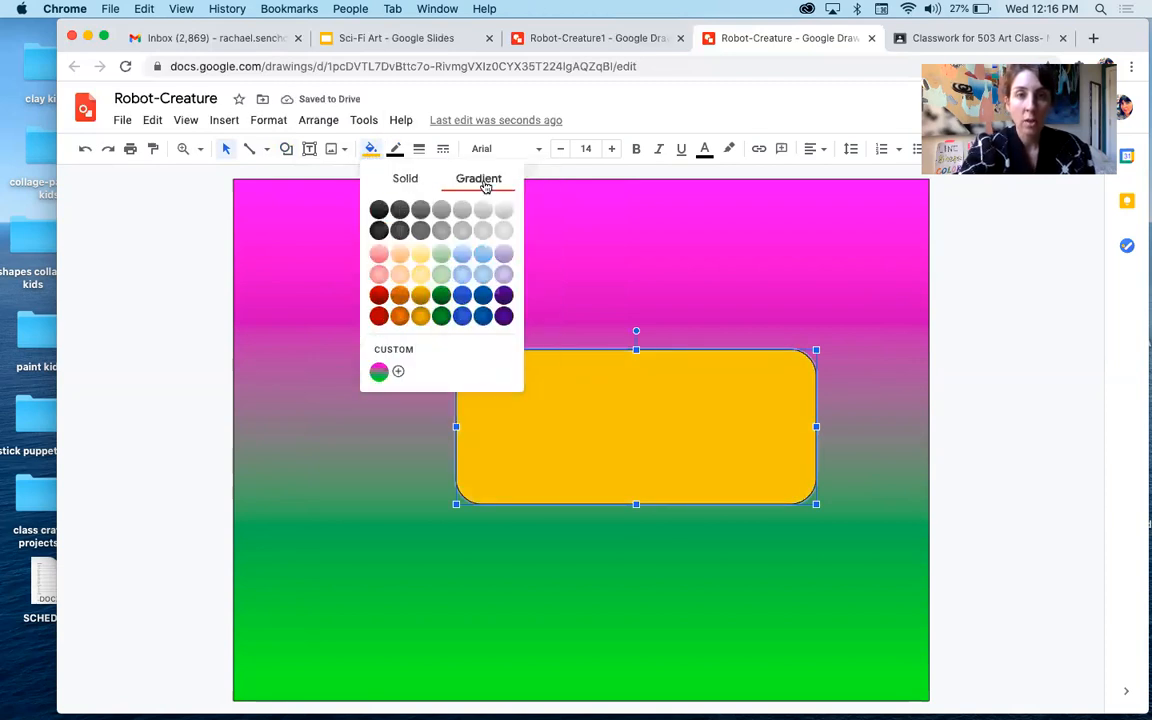
left_click(440, 229)
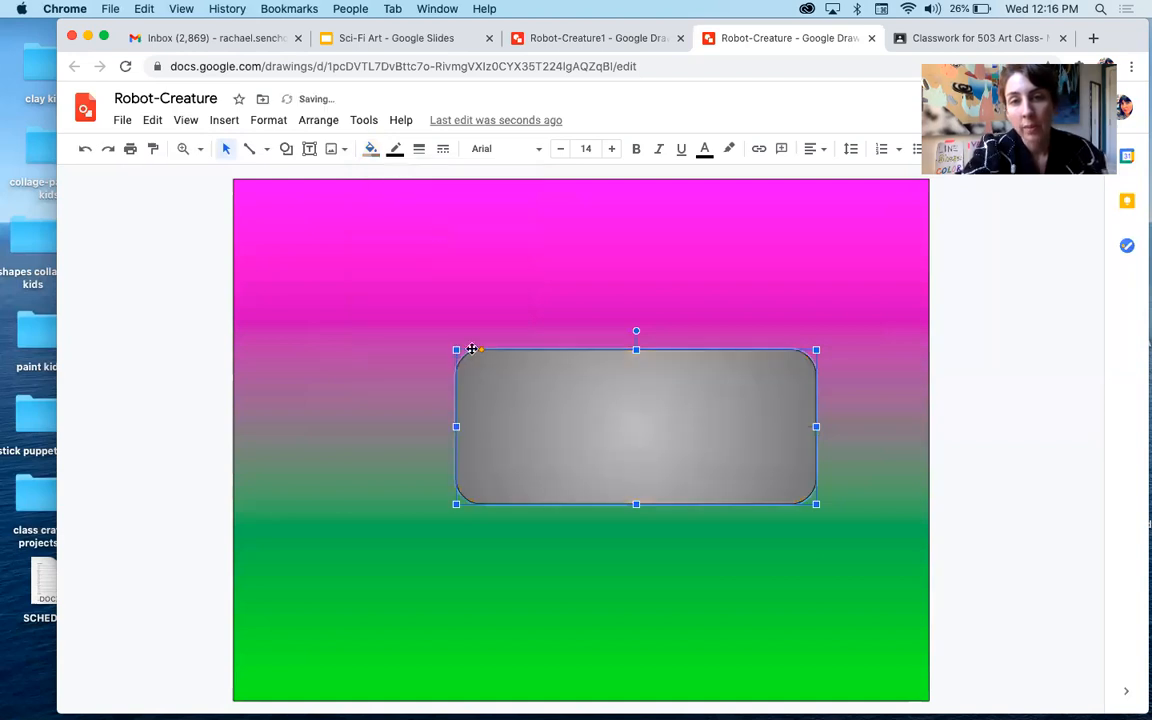
left_click(617, 597)
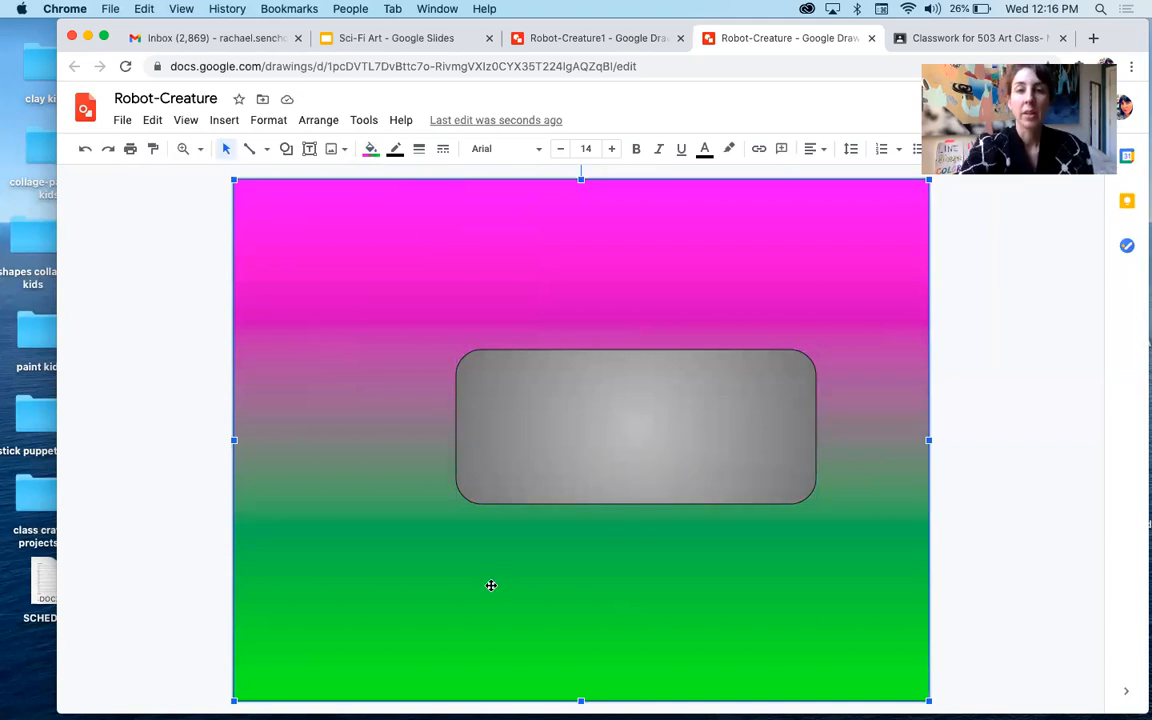
Step: Resize the gray rounded rectangle to be narrower and slightly shorter, keeping its upper-left corner in place
left_click(603, 456)
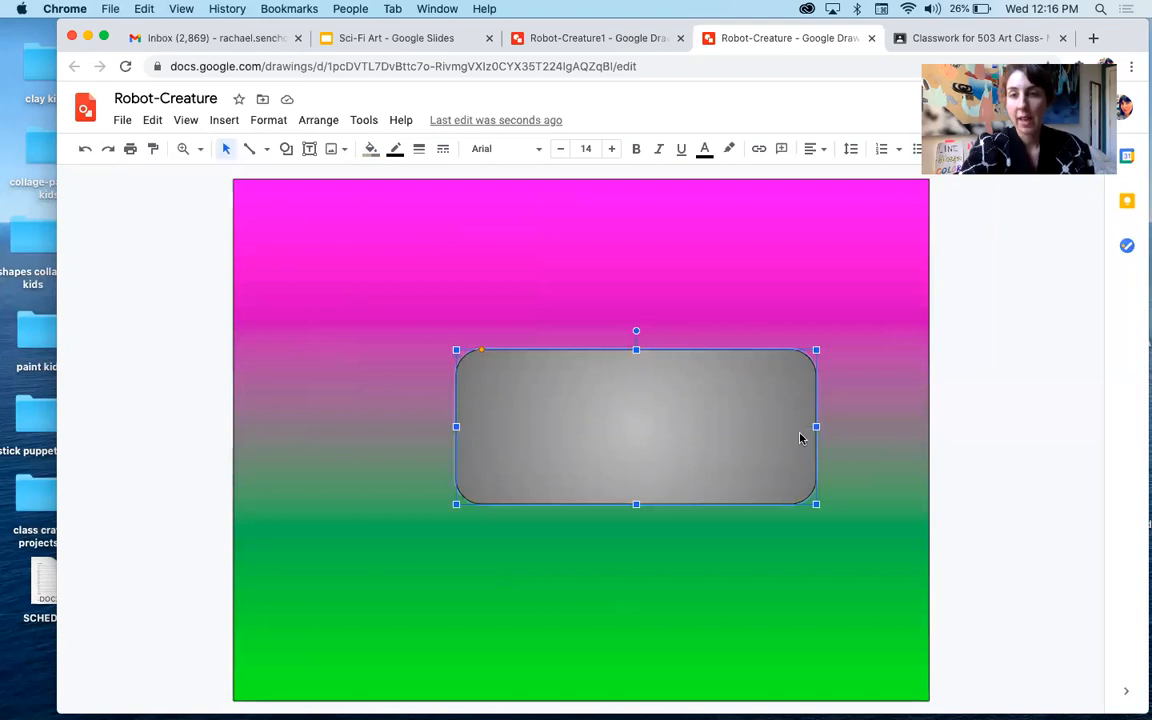
left_click_drag(815, 426, 755, 430)
left_click_drag(757, 505, 789, 511)
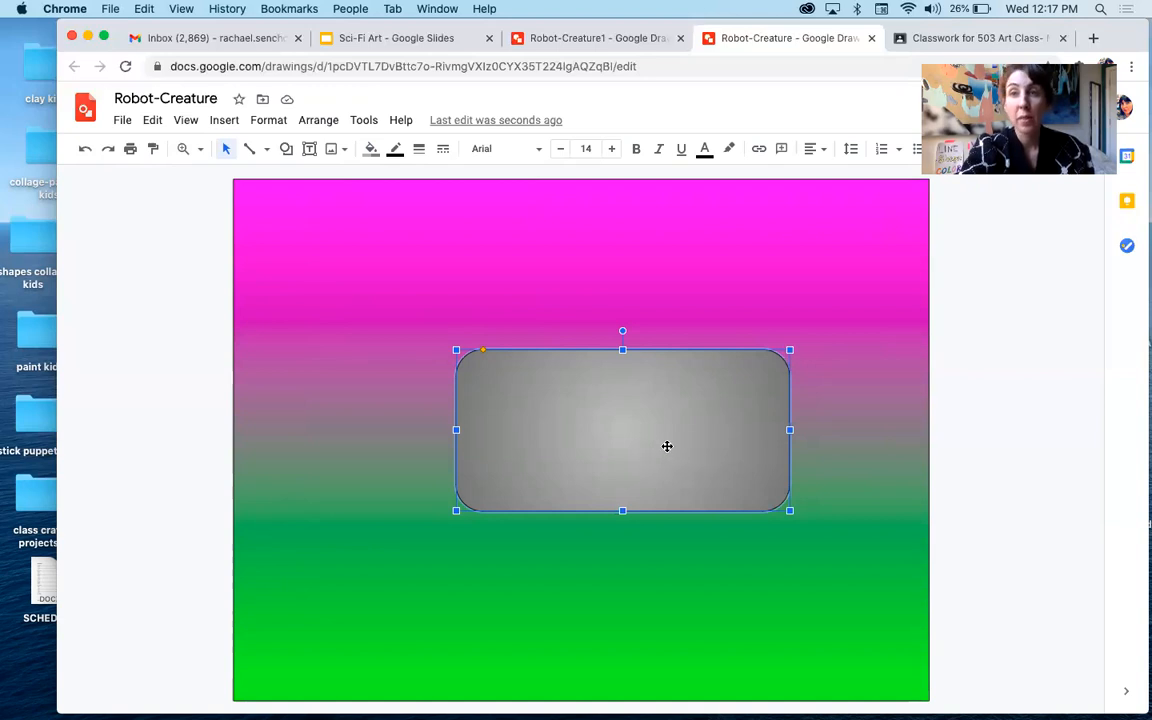
left_click_drag(782, 508, 763, 493)
left_click(737, 543)
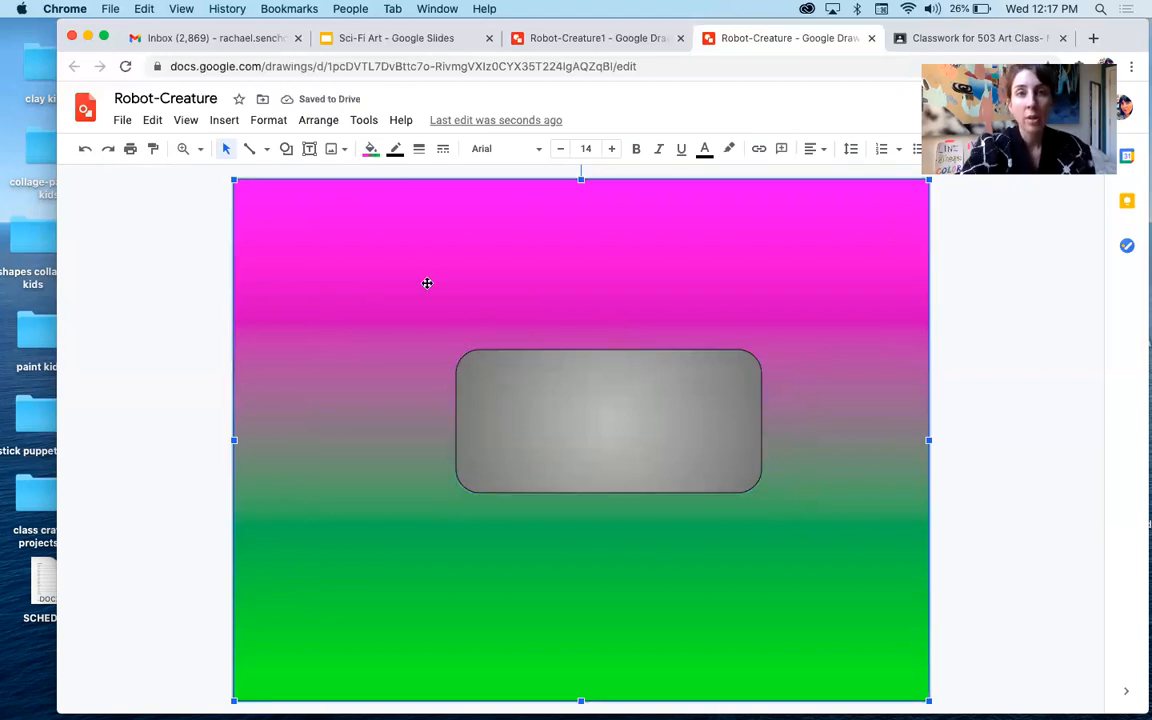
Step: Check how the legs are shaped in the Robot-Creature1 example and return to the Robot-Creature drawing
left_click(586, 38)
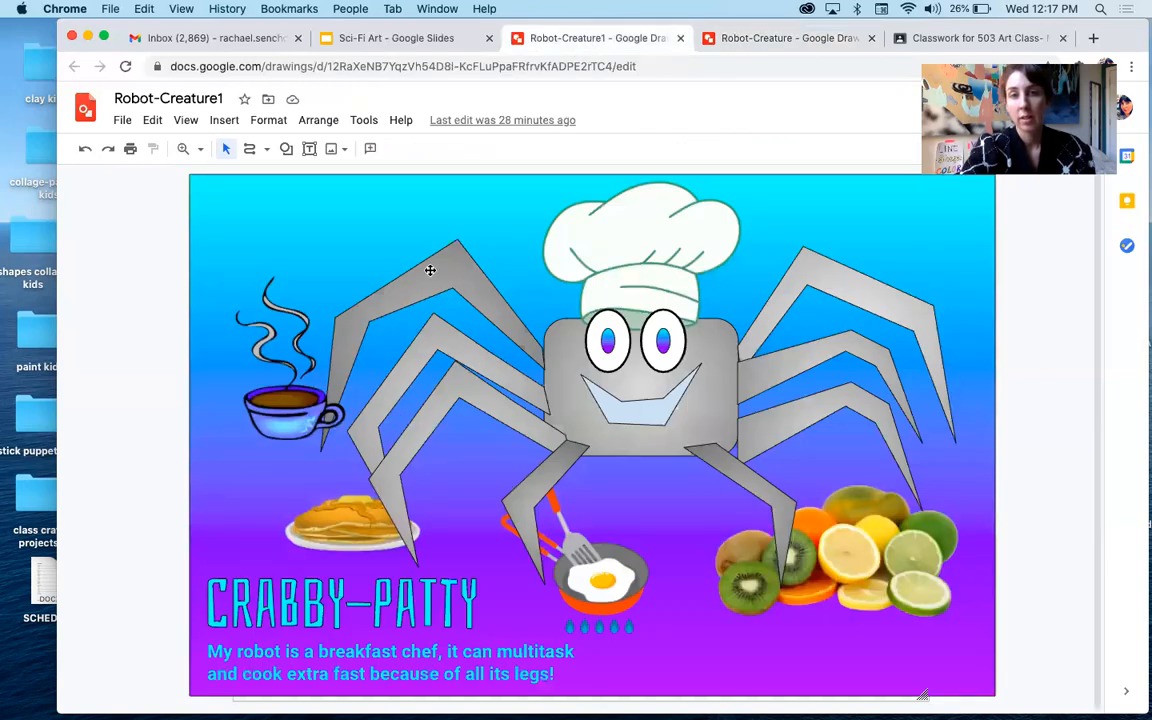
left_click(760, 38)
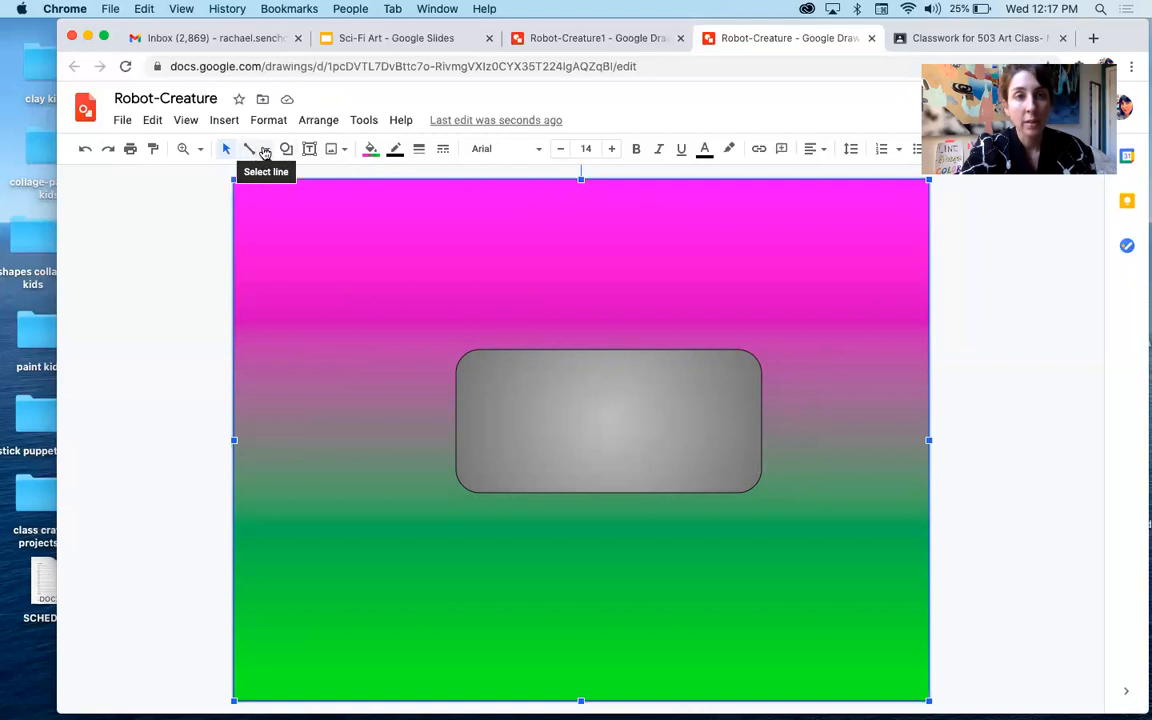
left_click(263, 151)
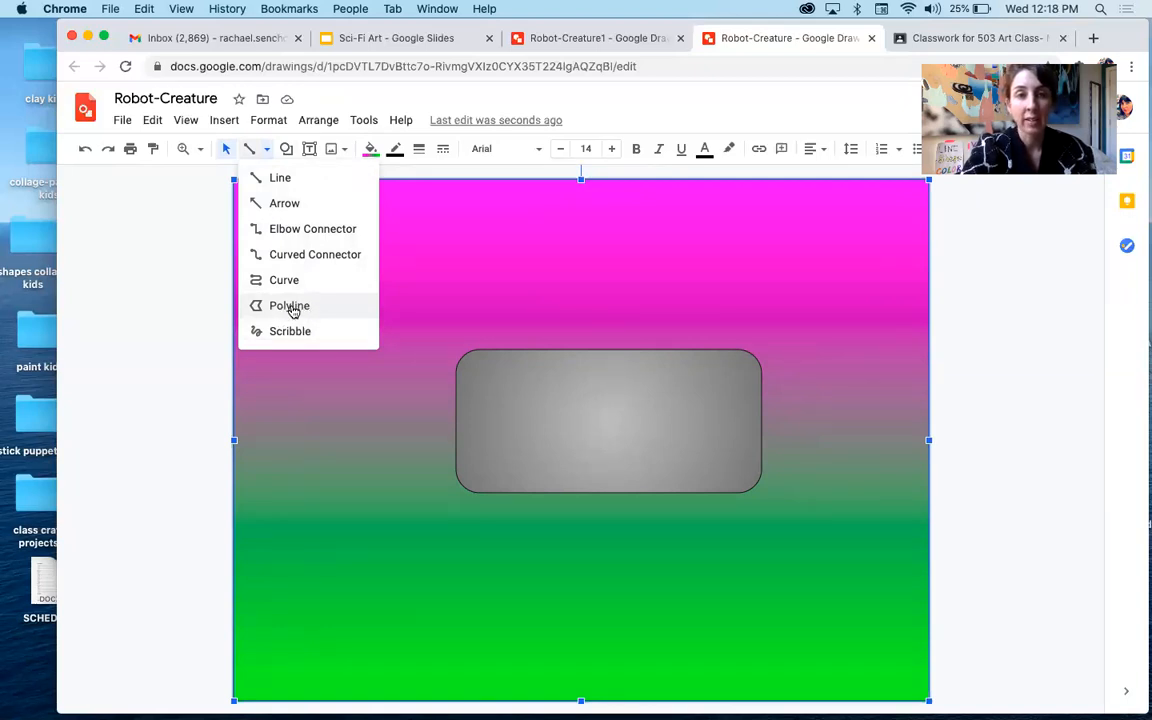
left_click(289, 306)
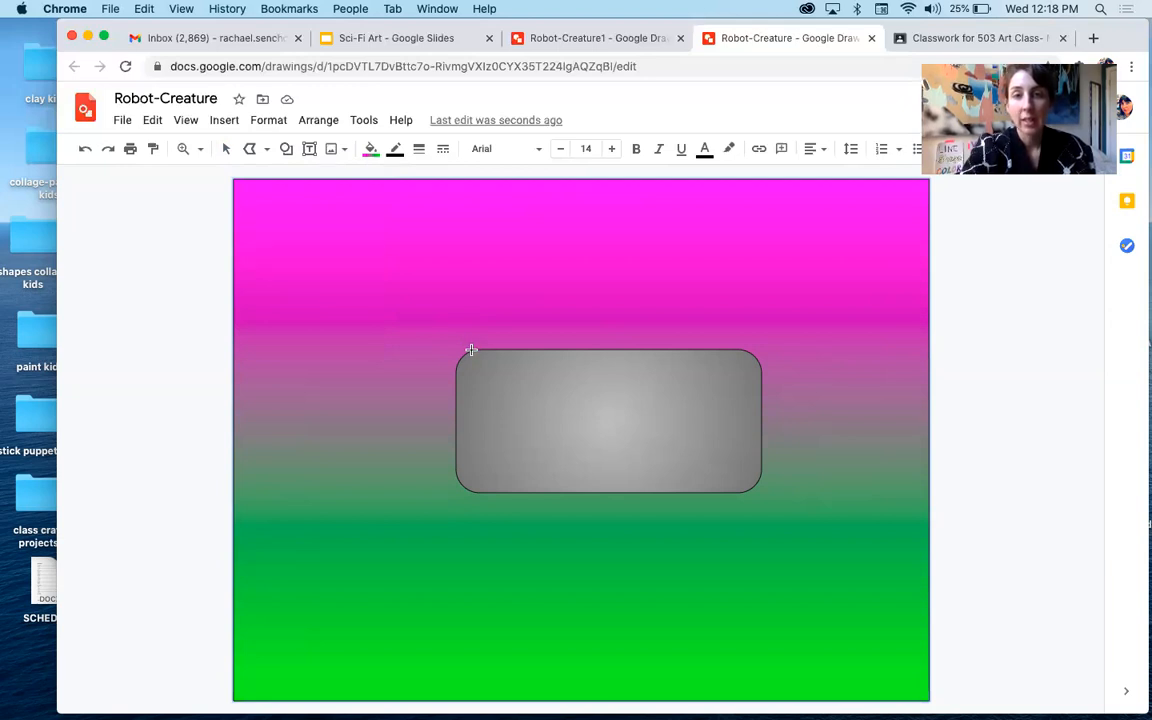
left_click_drag(433, 326, 438, 281)
left_click_drag(346, 239, 348, 295)
left_click(340, 294)
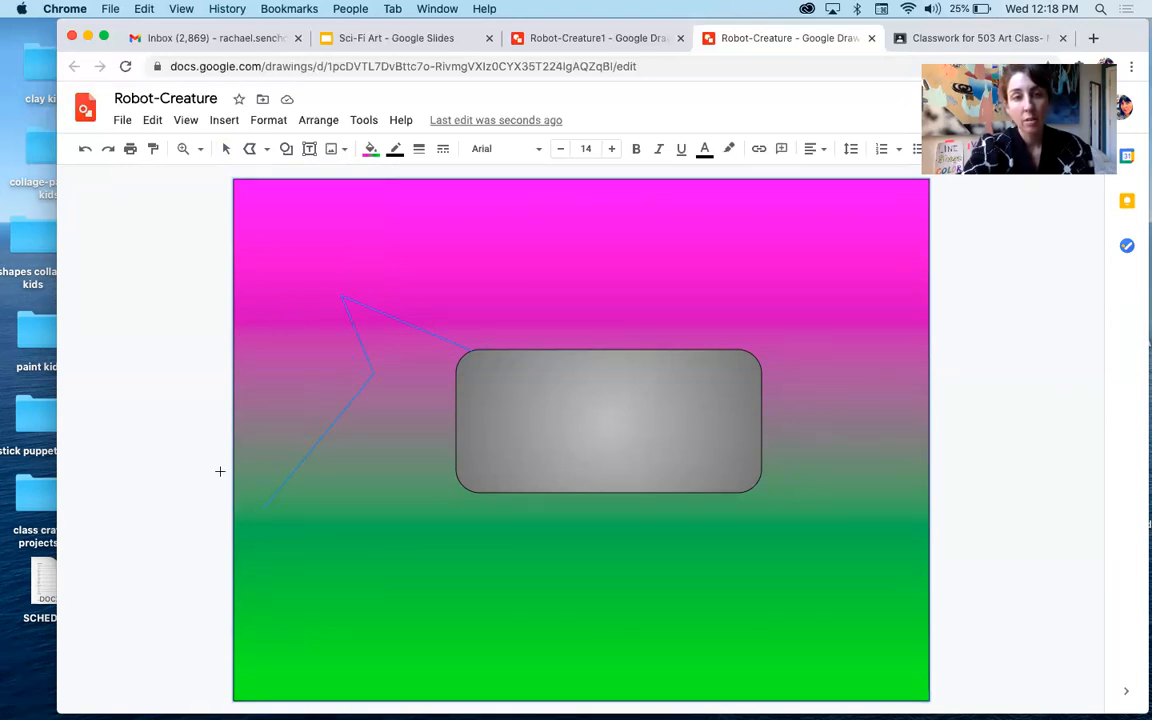
left_click(290, 272)
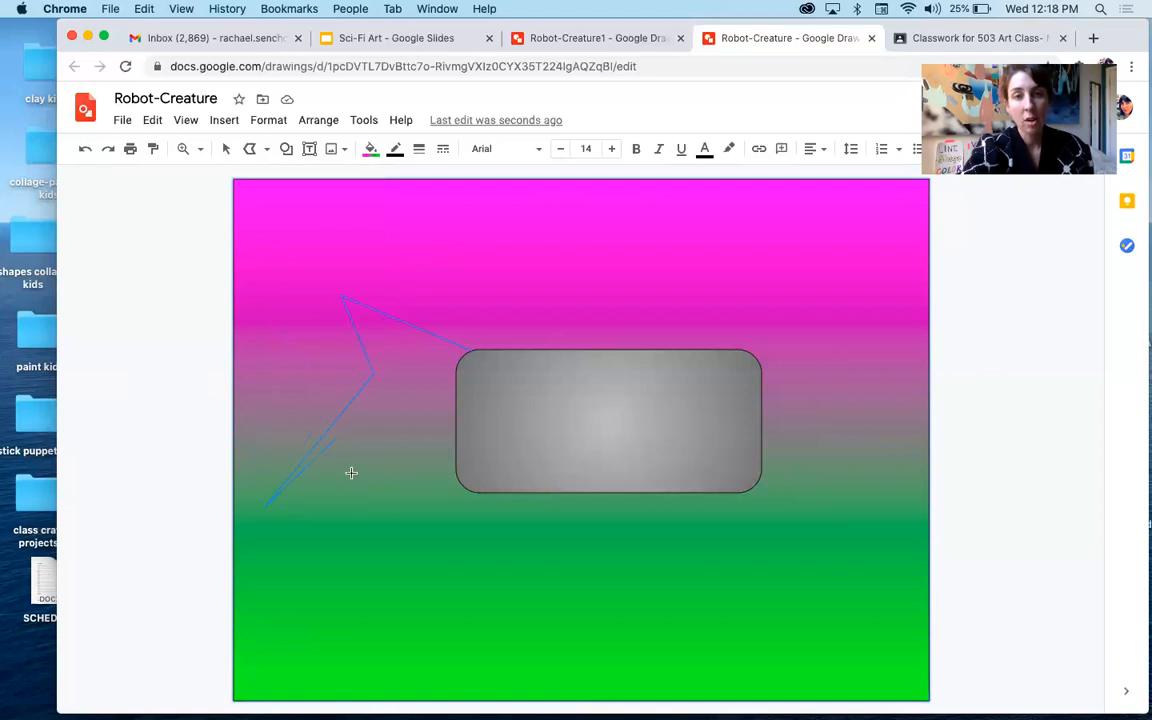
key("Escape")
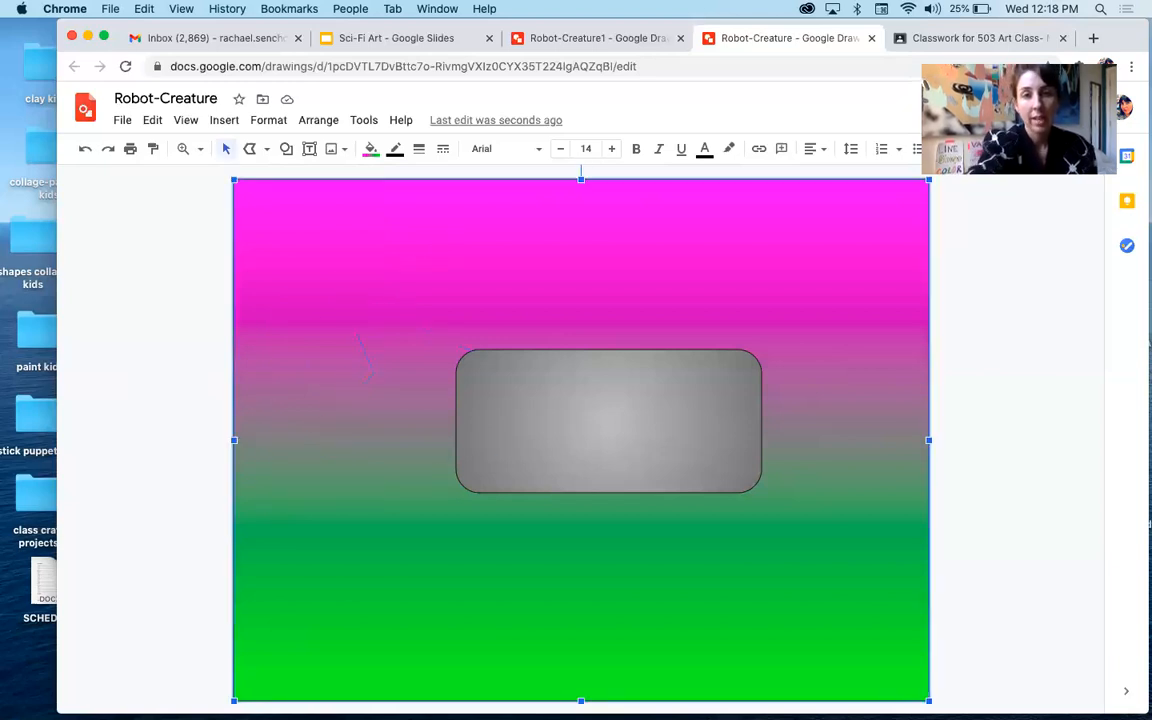
left_click(208, 524)
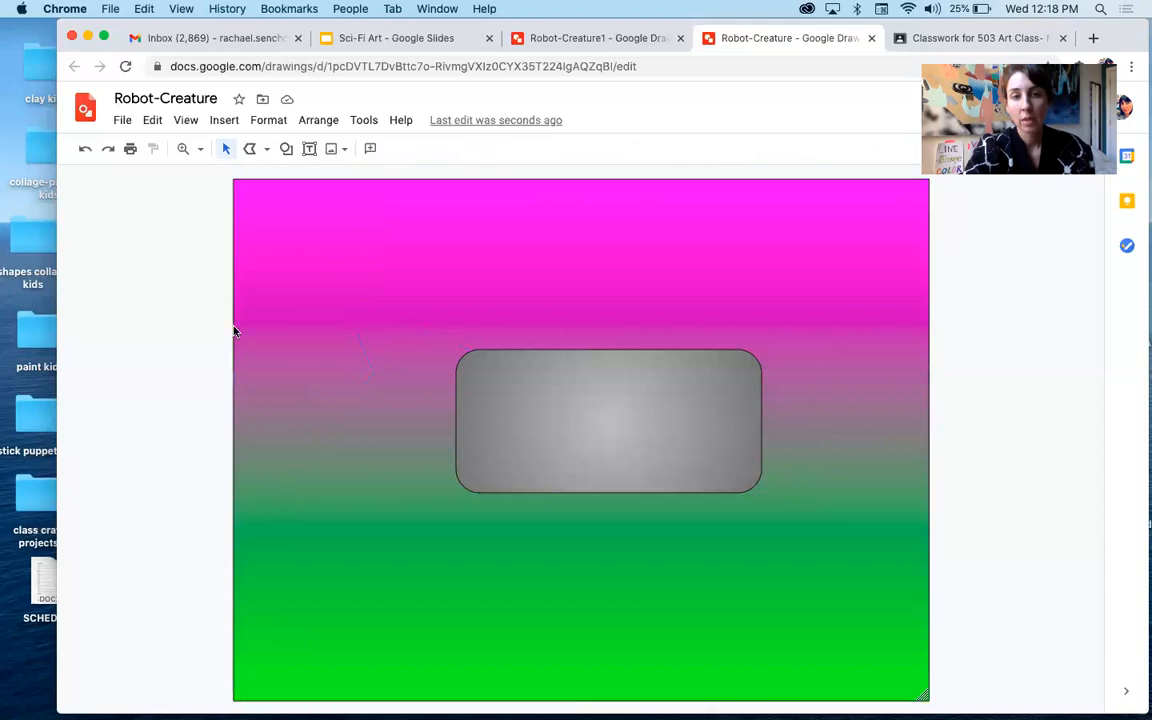
Step: Draw a bent, closed leg with the Polyline tool, running from the body's upper-left corner up and out to a pointed foot
left_click(262, 149)
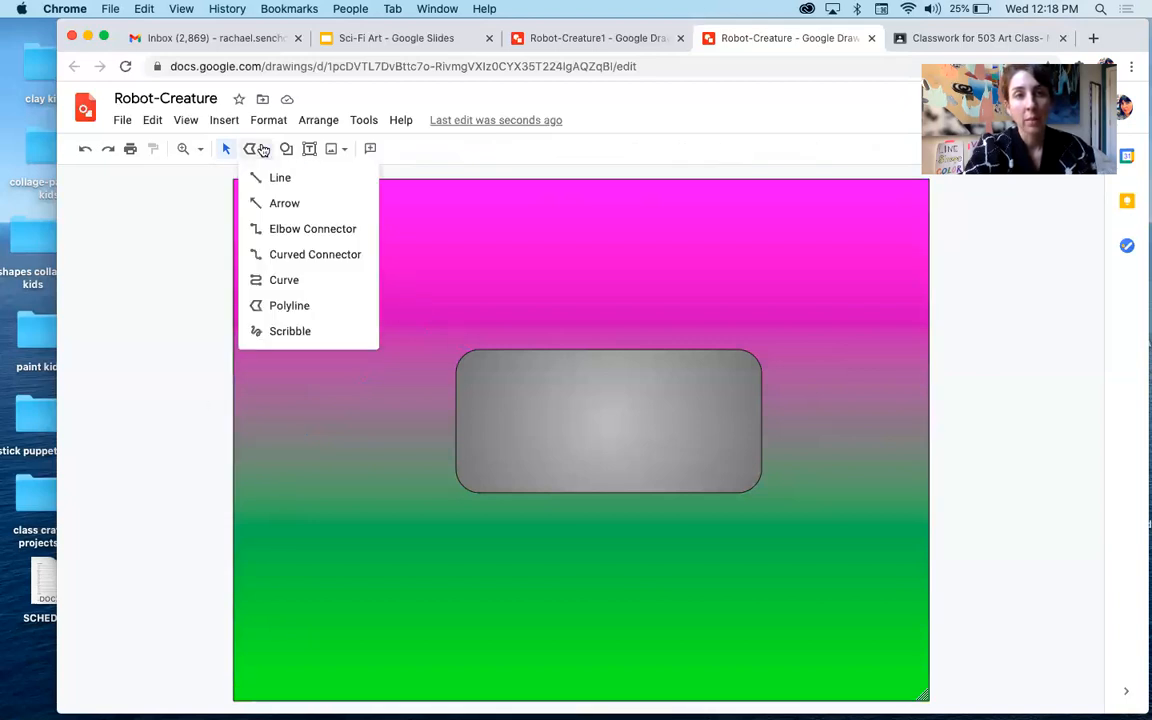
left_click(284, 302)
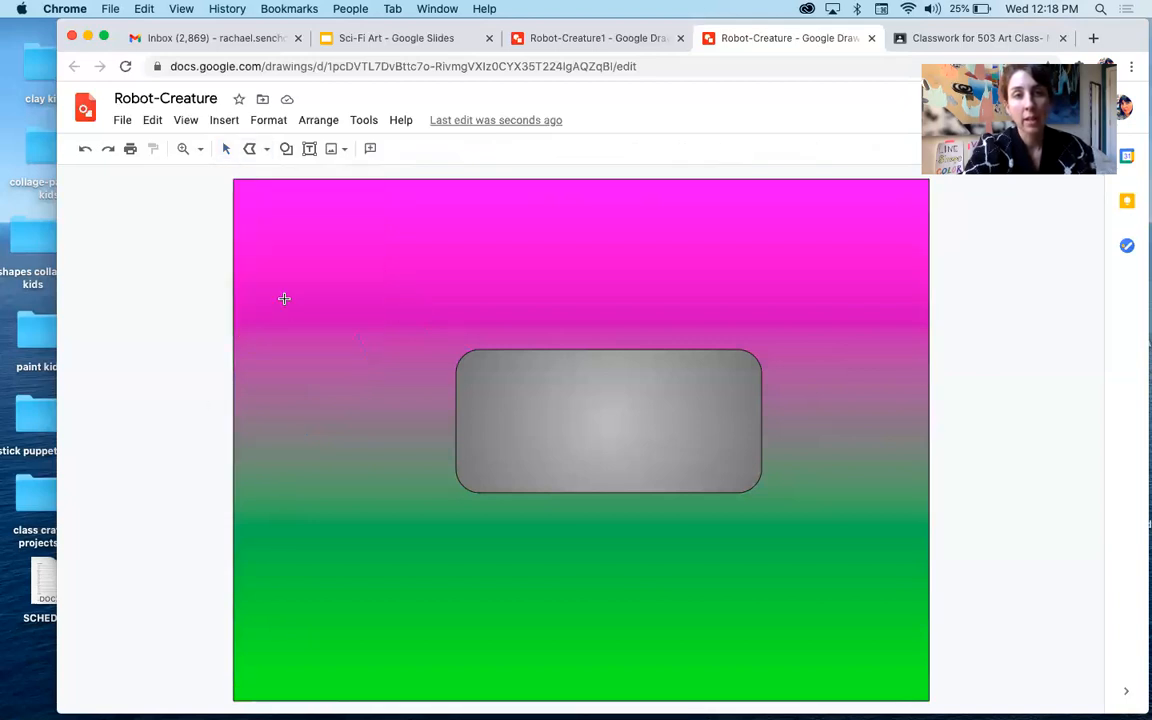
left_click(463, 356)
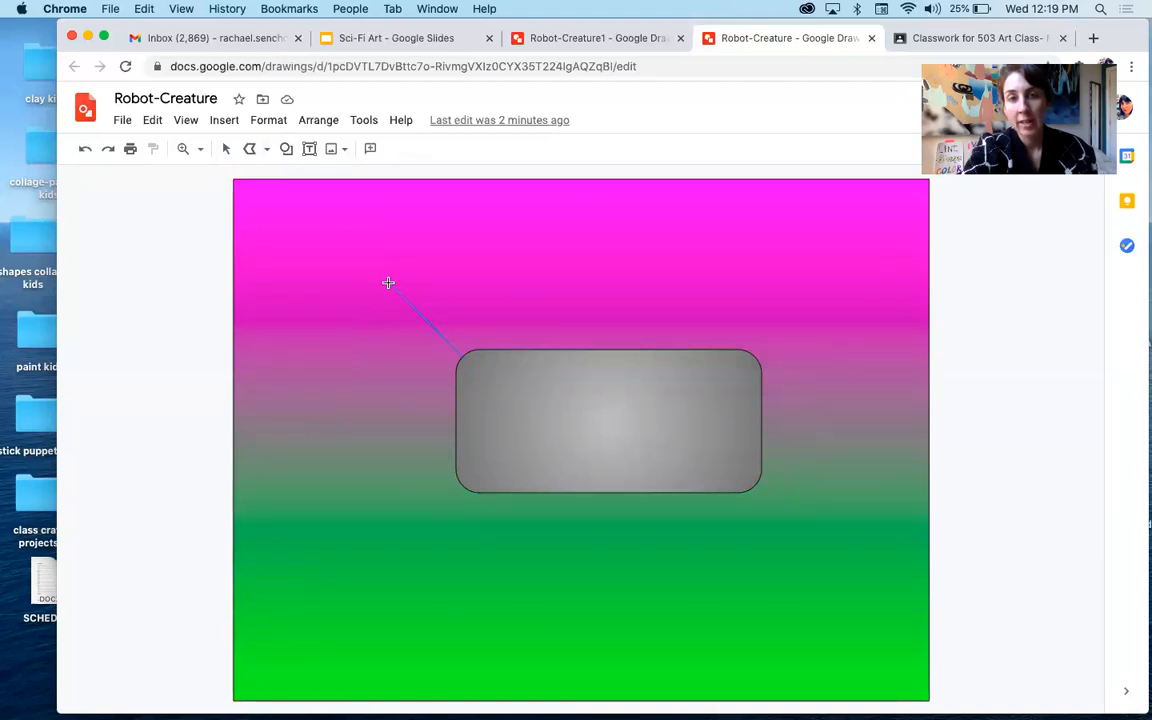
left_click(386, 289)
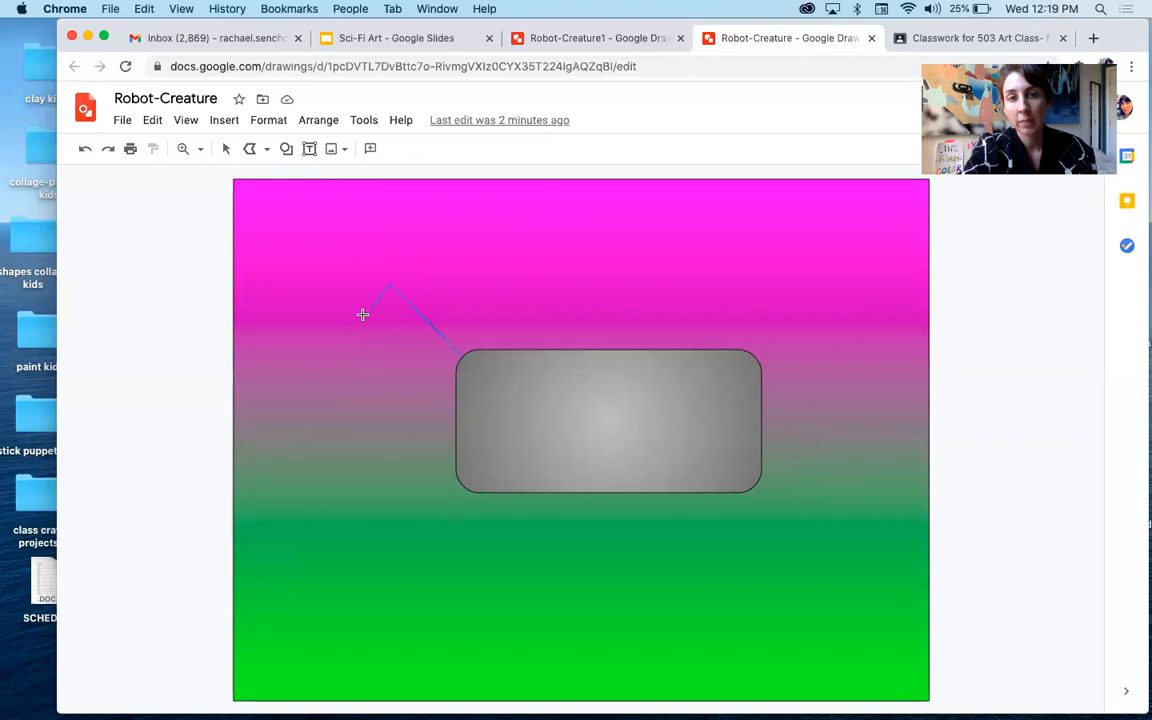
left_click(314, 364)
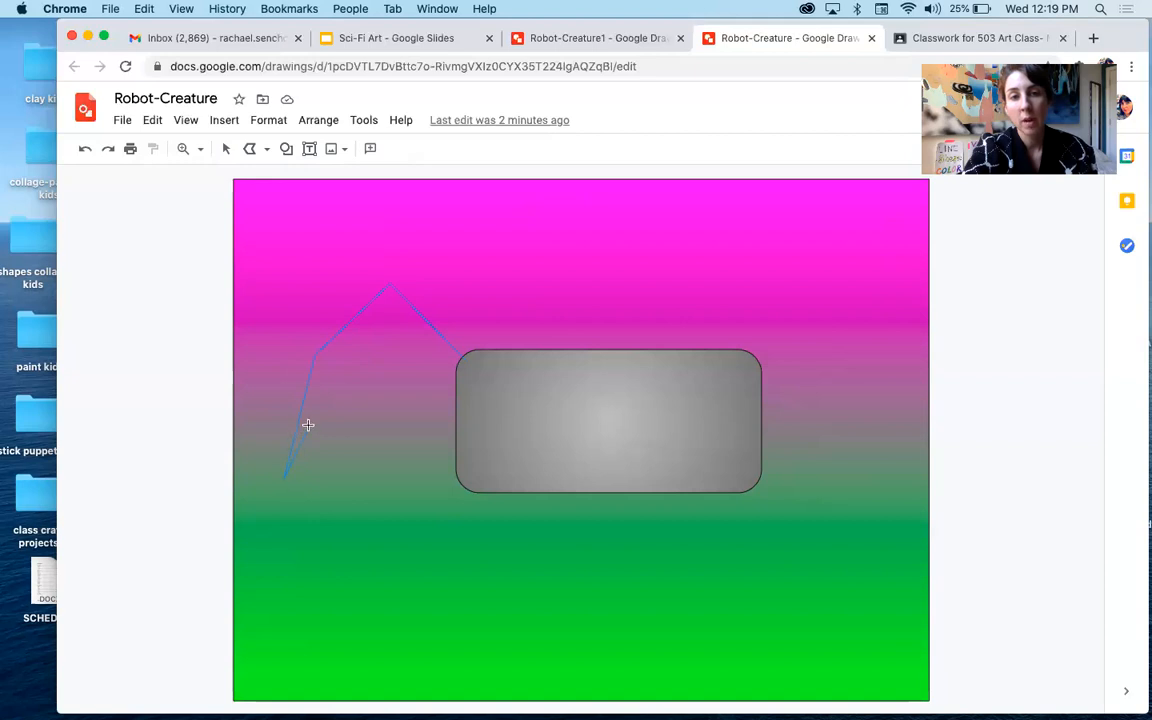
left_click(338, 363)
left_click(390, 314)
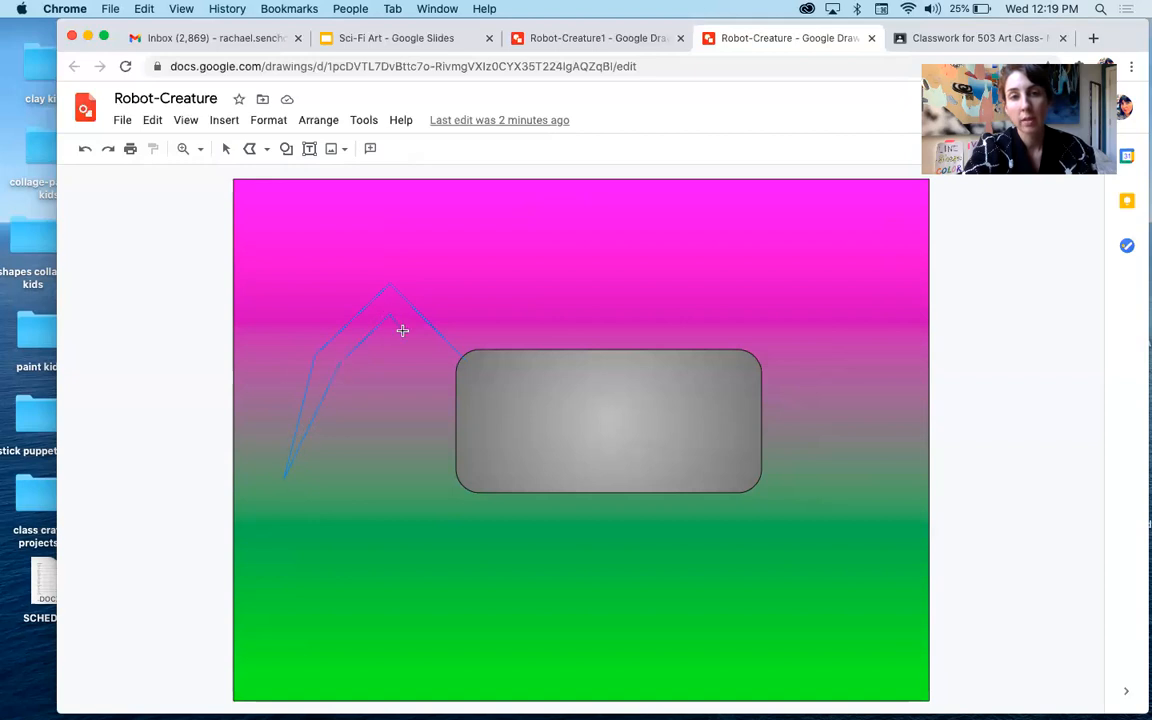
left_click(468, 362)
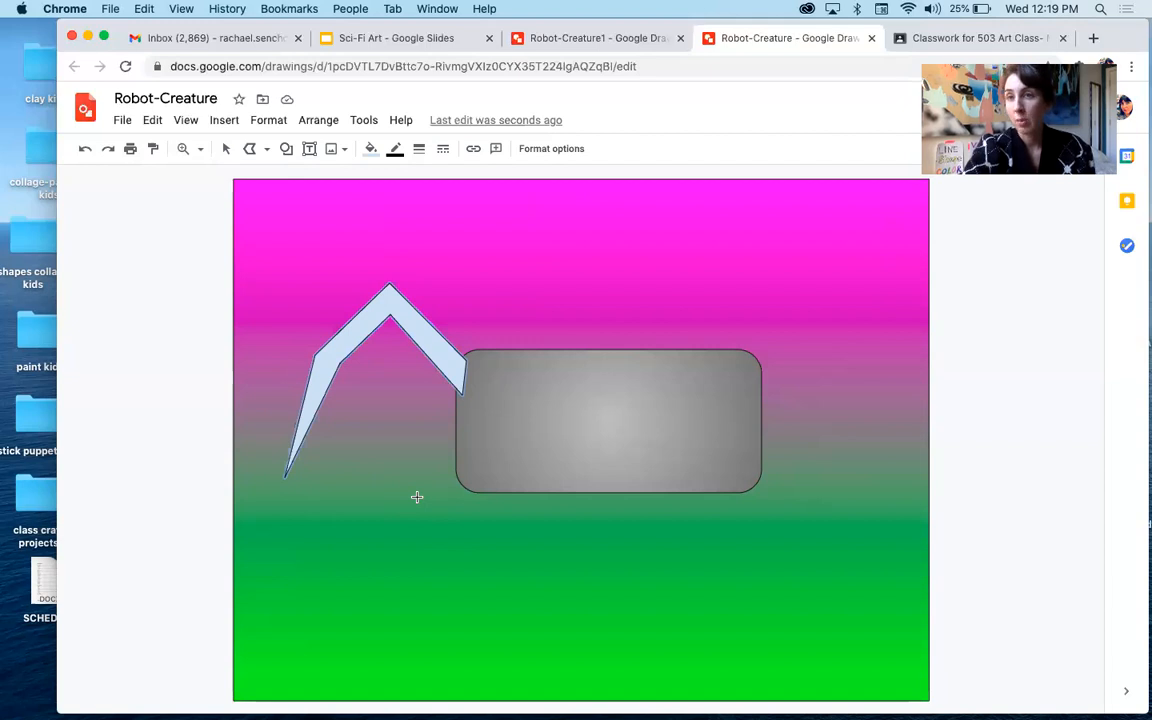
left_click(448, 427)
left_click(384, 394)
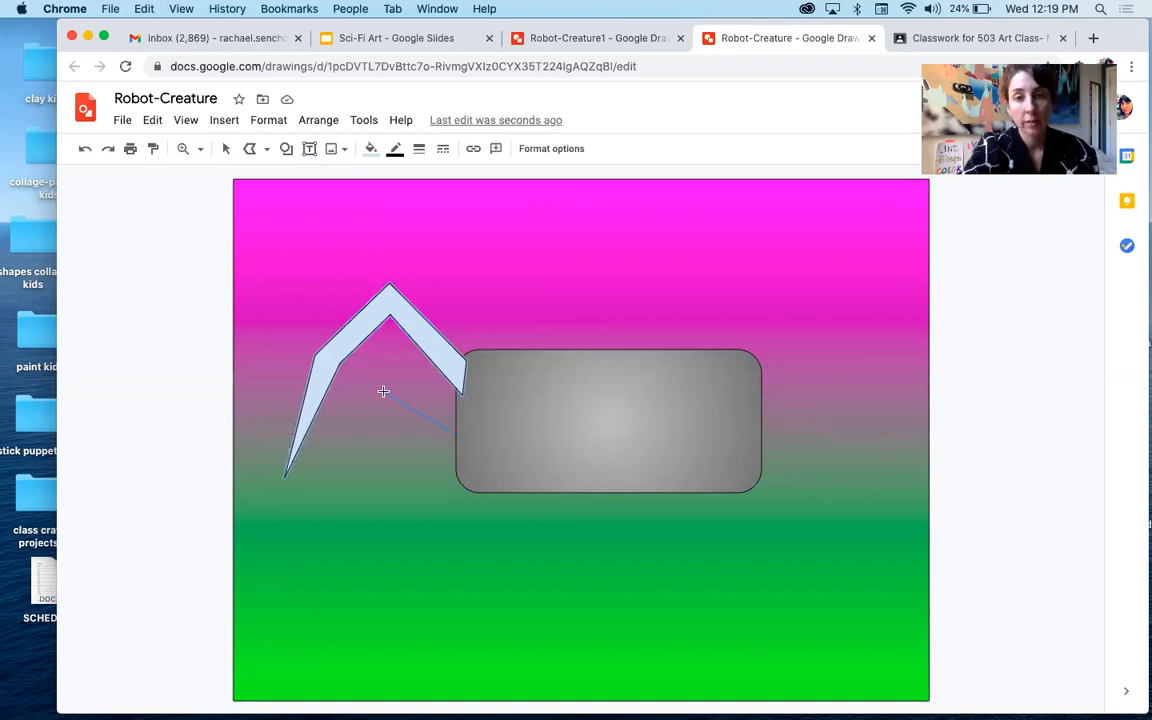
left_click(329, 452)
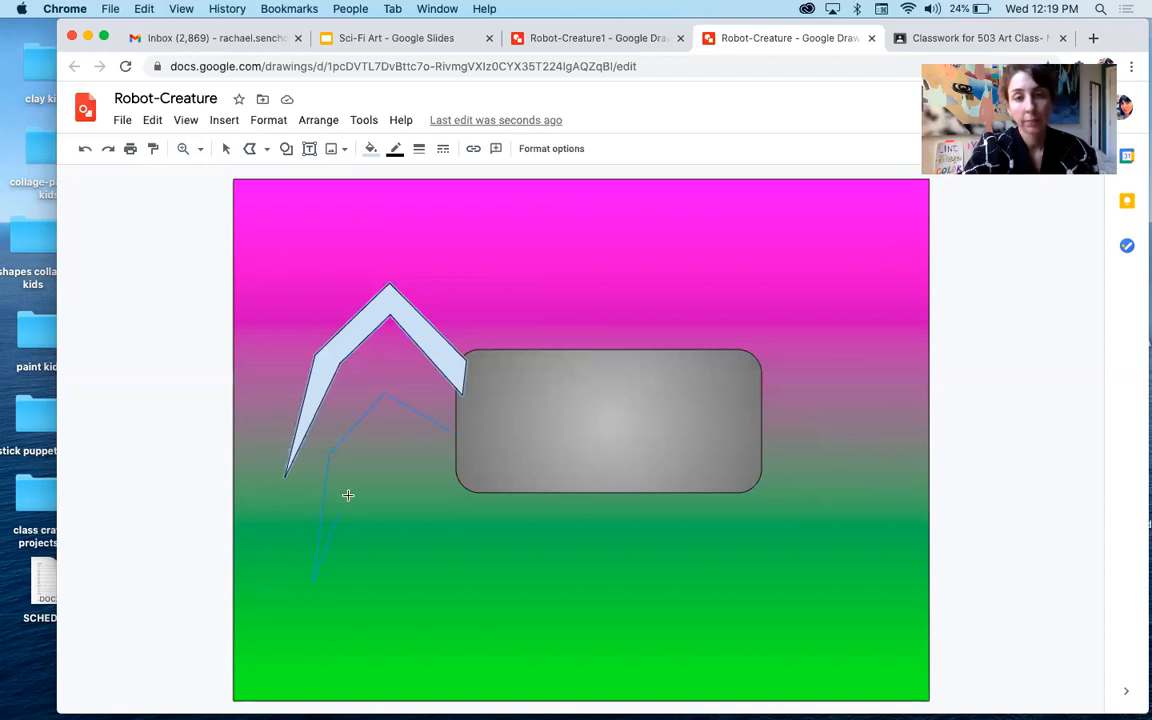
left_click(384, 439)
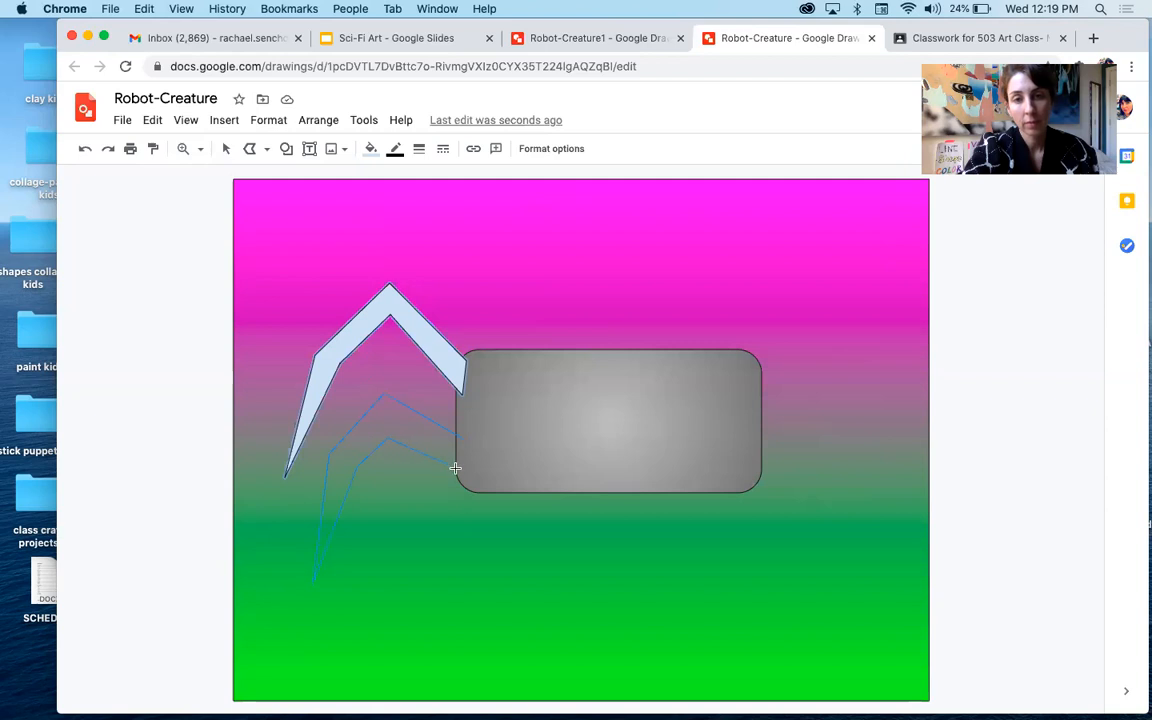
left_click(456, 467)
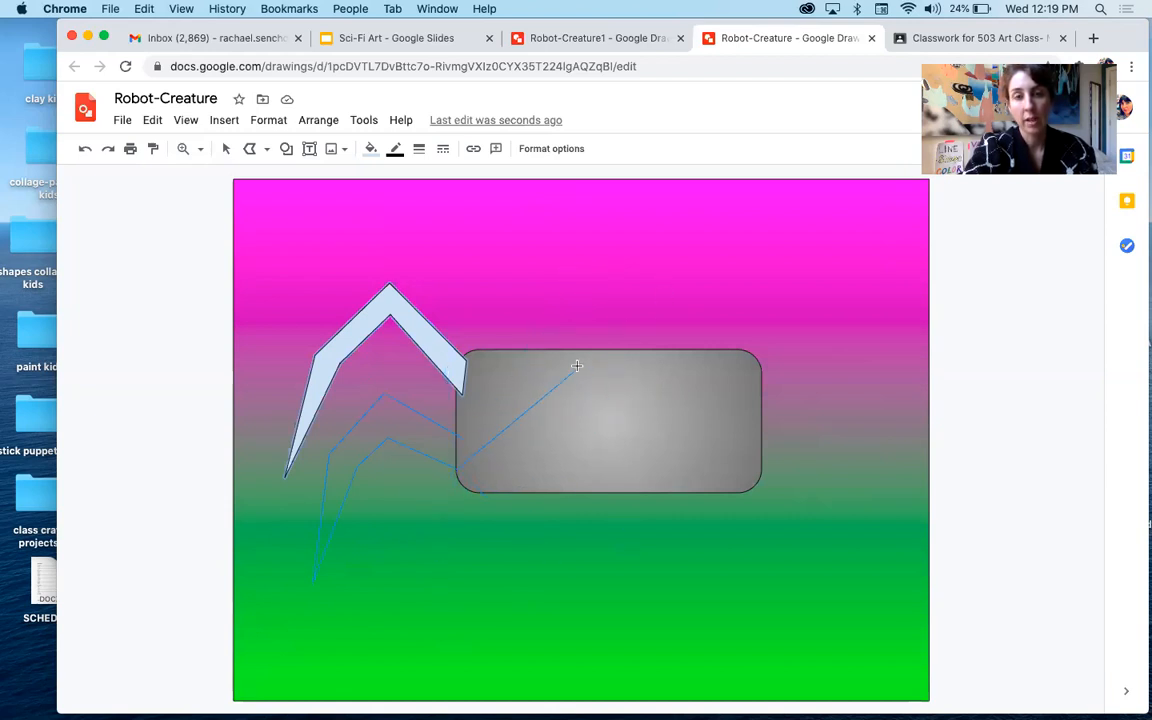
left_click(360, 390)
left_click(314, 496)
left_click(452, 540)
left_click(482, 442)
left_click(463, 440)
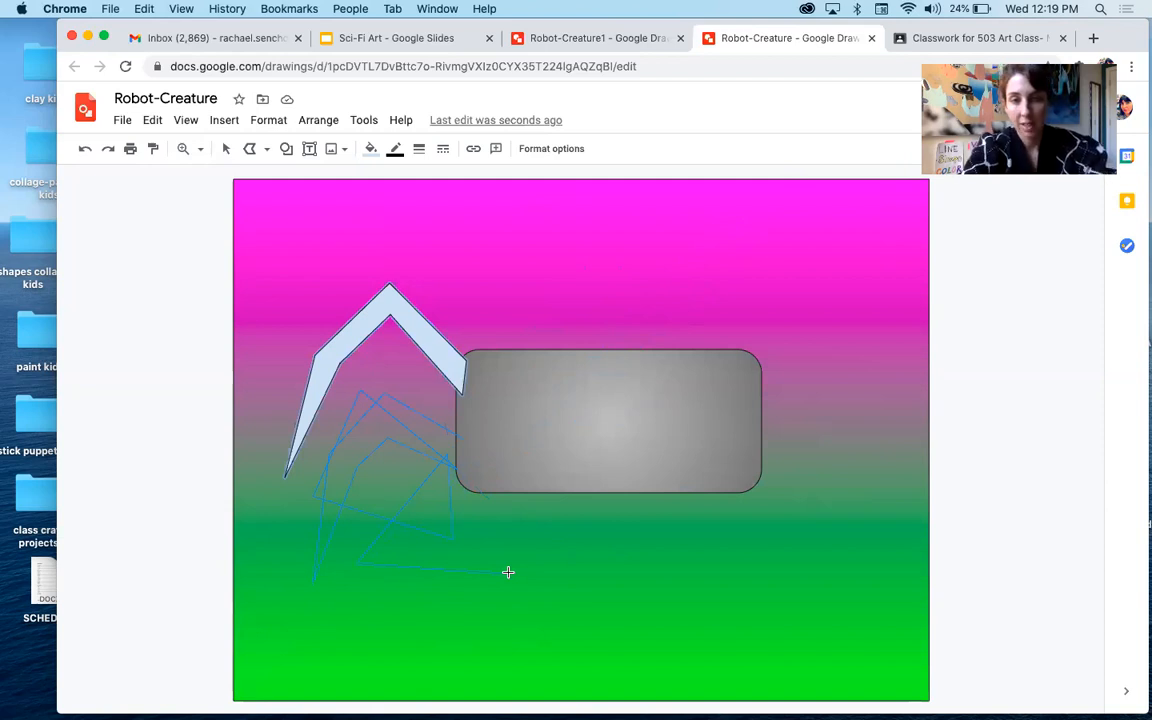
key("Escape")
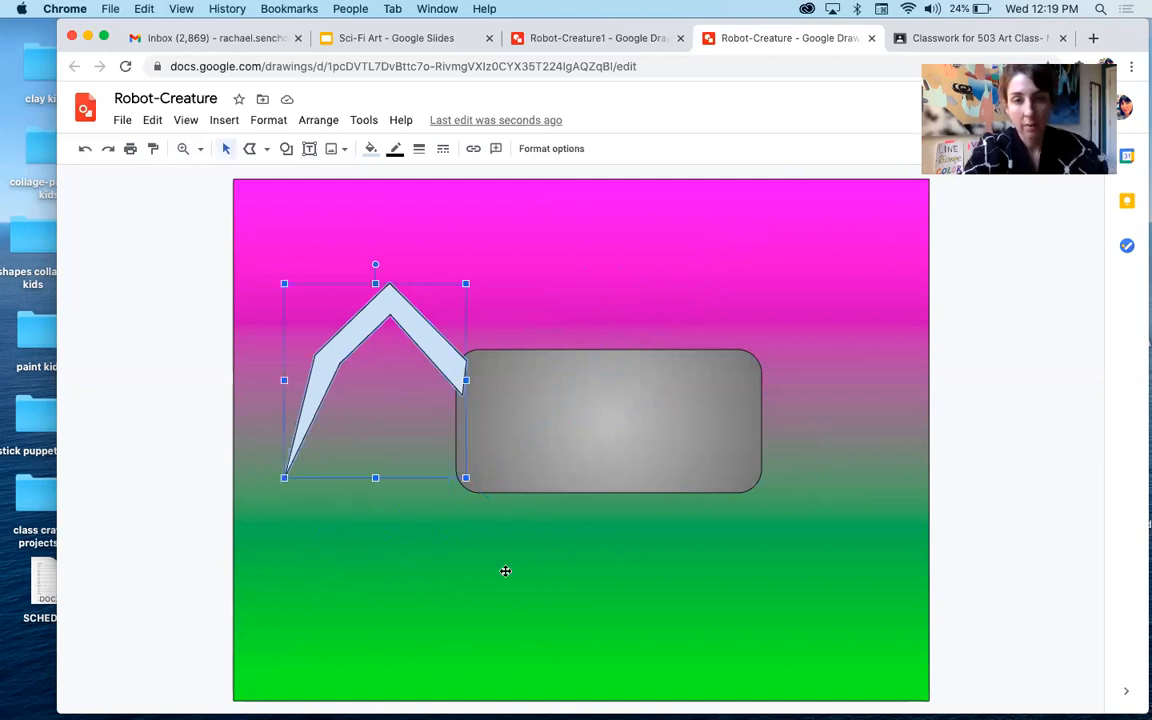
left_click(567, 268)
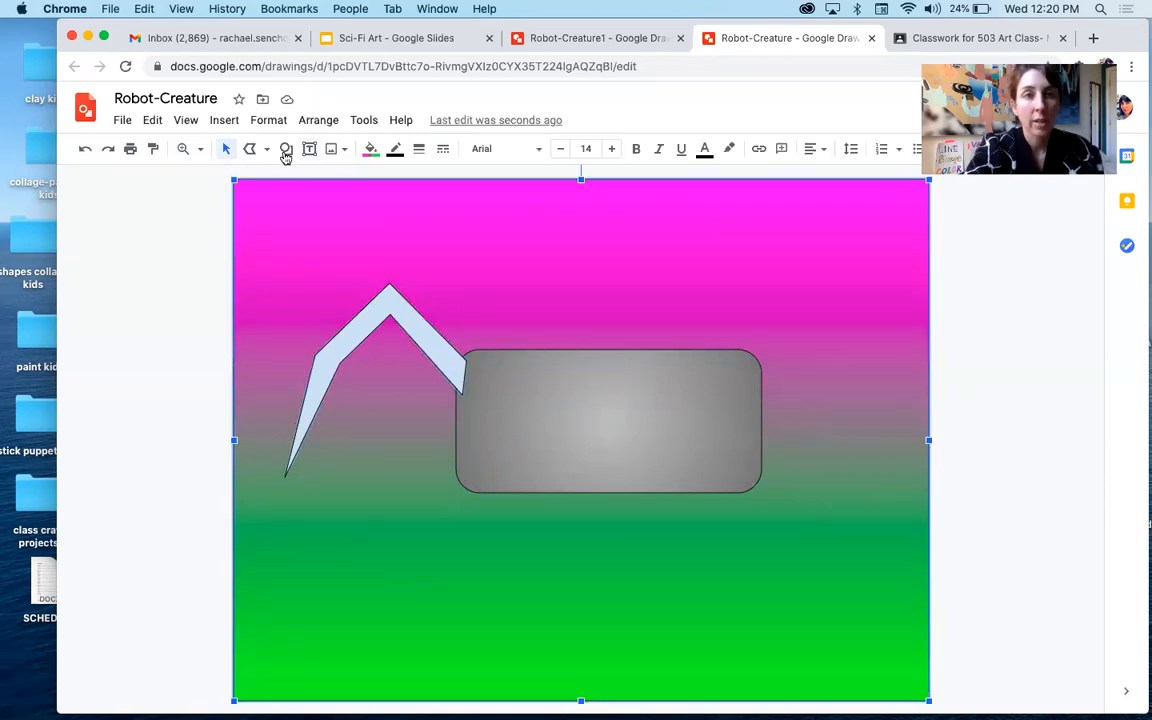
Step: Draw a closed three-point polyline shape below the leg as a trial and delete it
left_click(250, 149)
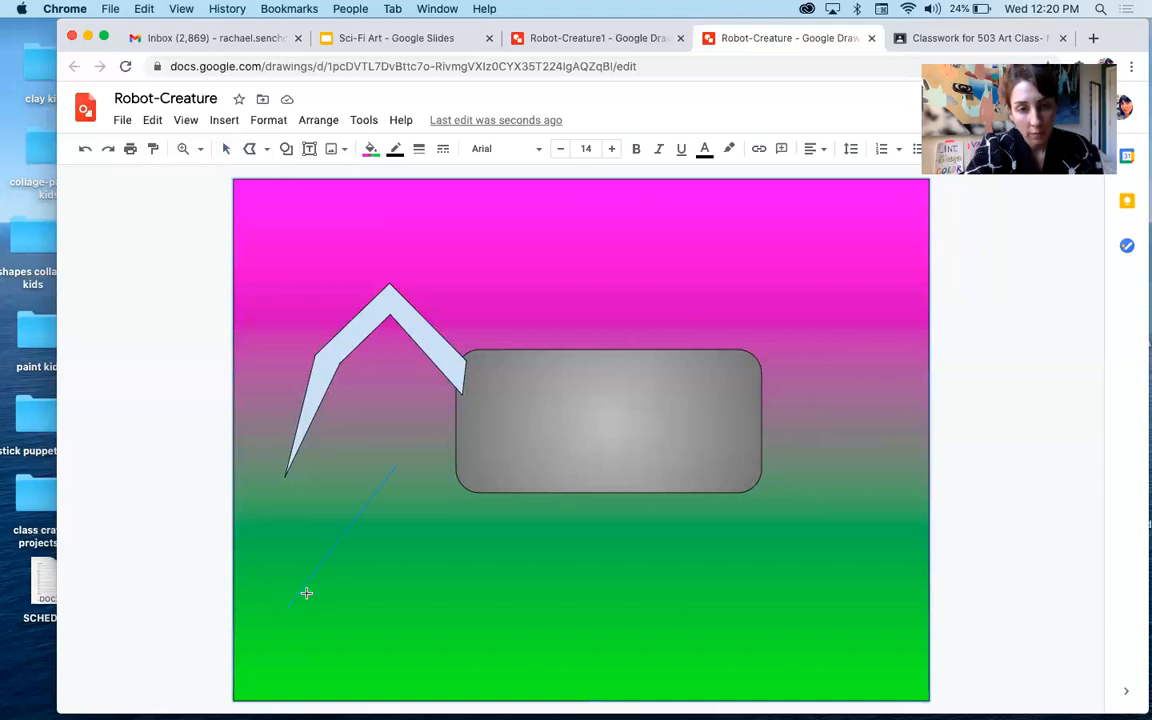
left_click(404, 518)
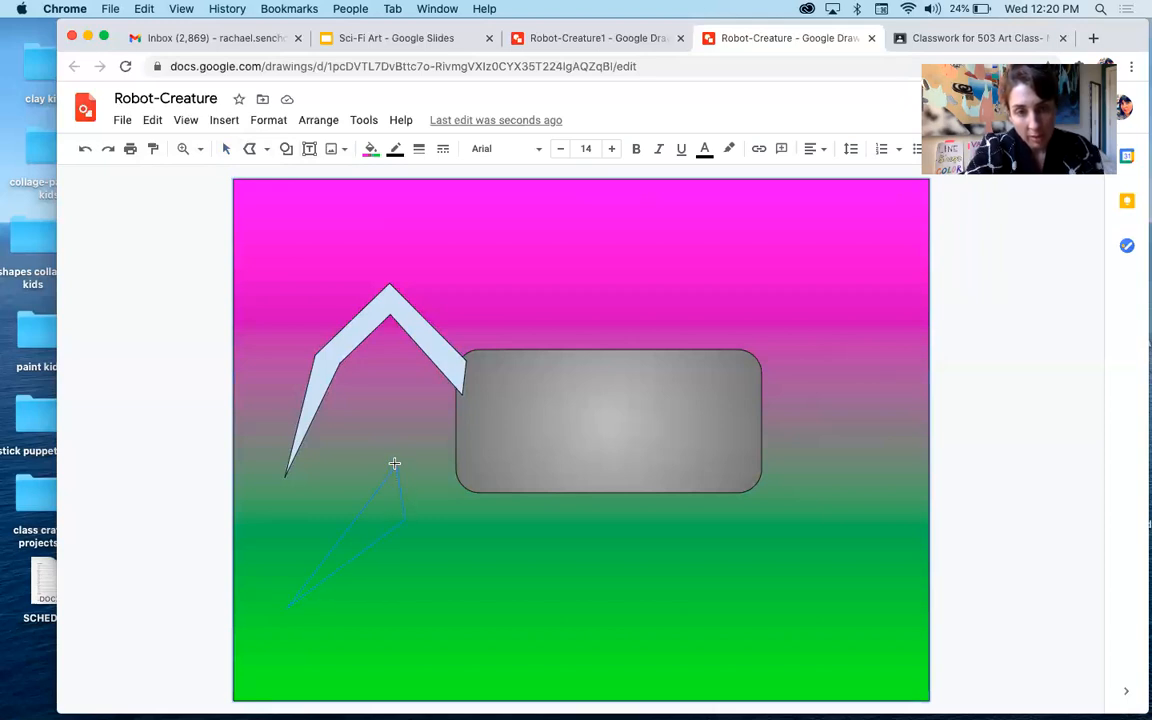
left_click(394, 463)
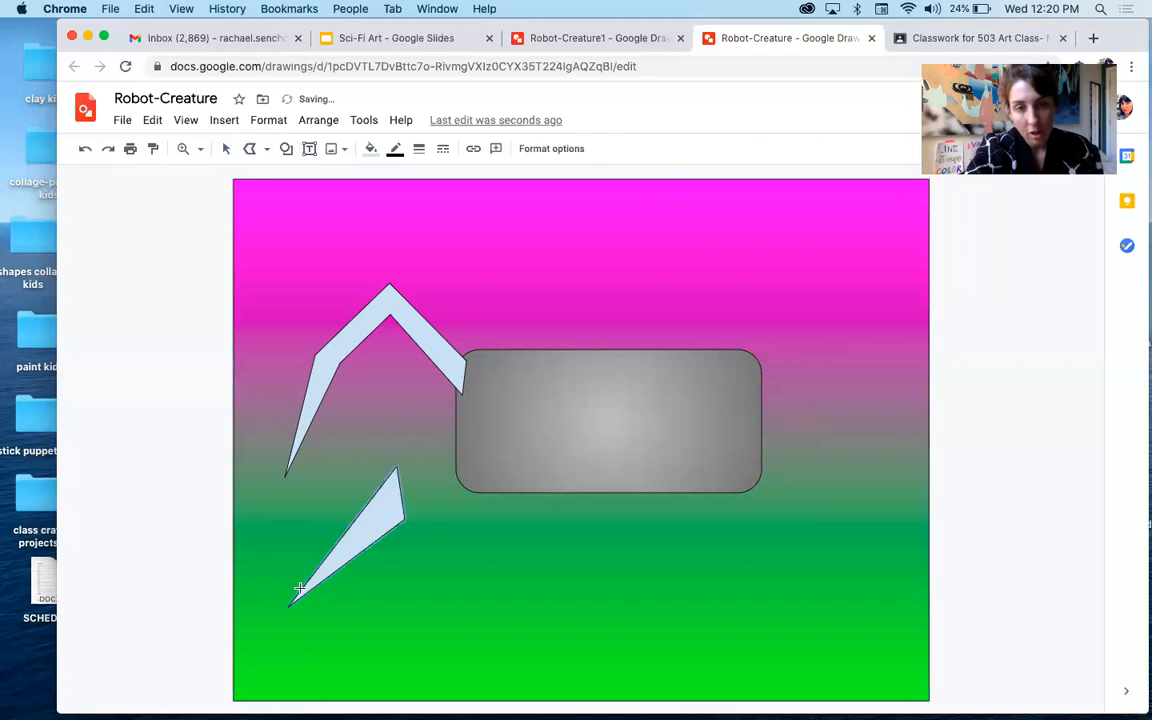
left_click(364, 530)
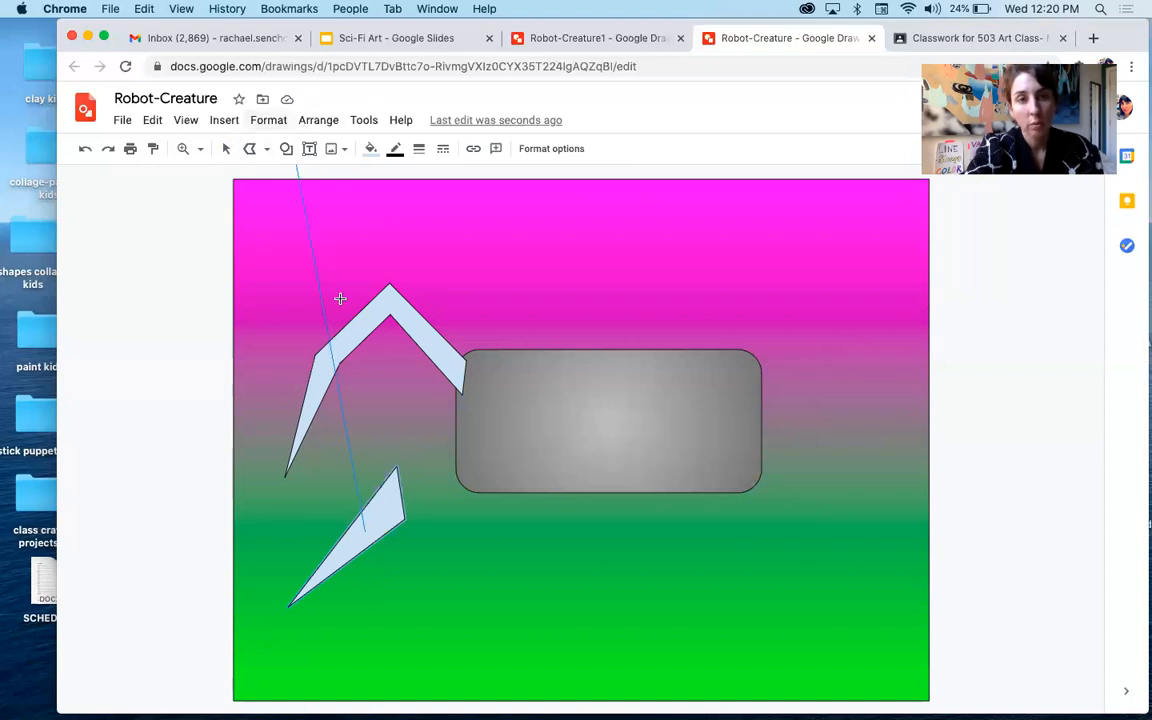
key("Escape")
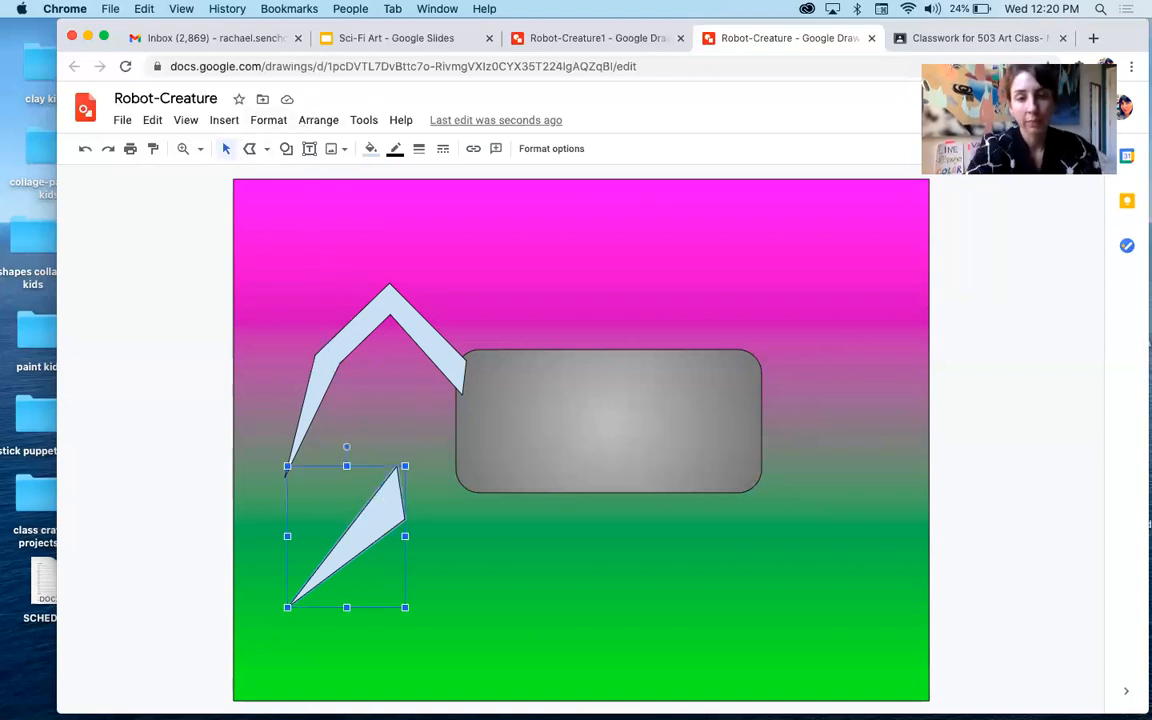
key("BackSpace")
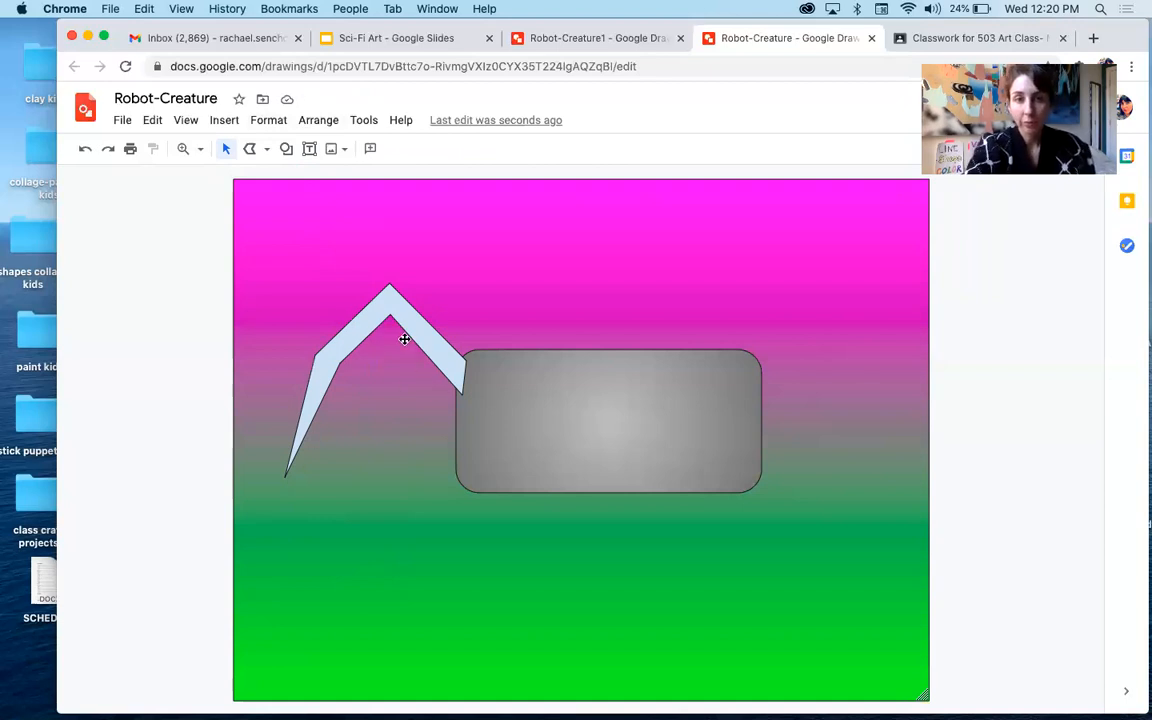
Step: Fill the polyline leg with a light gray radial gradient and leave the leg selected
left_click(224, 150)
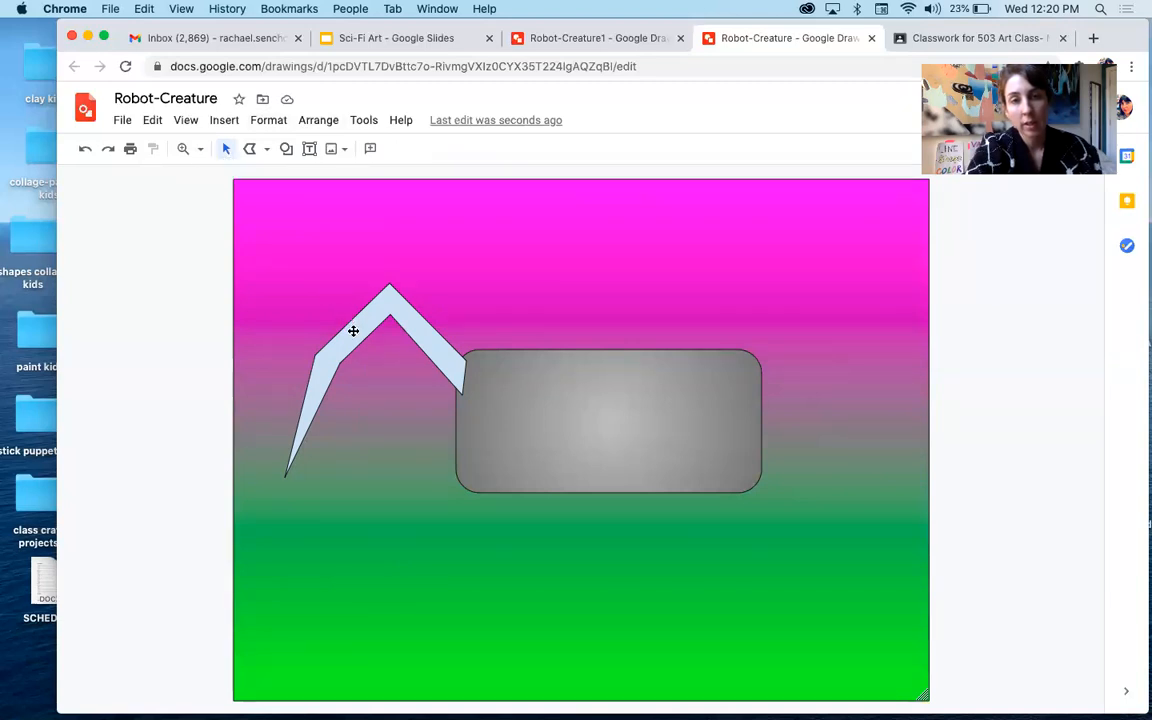
left_click(353, 331)
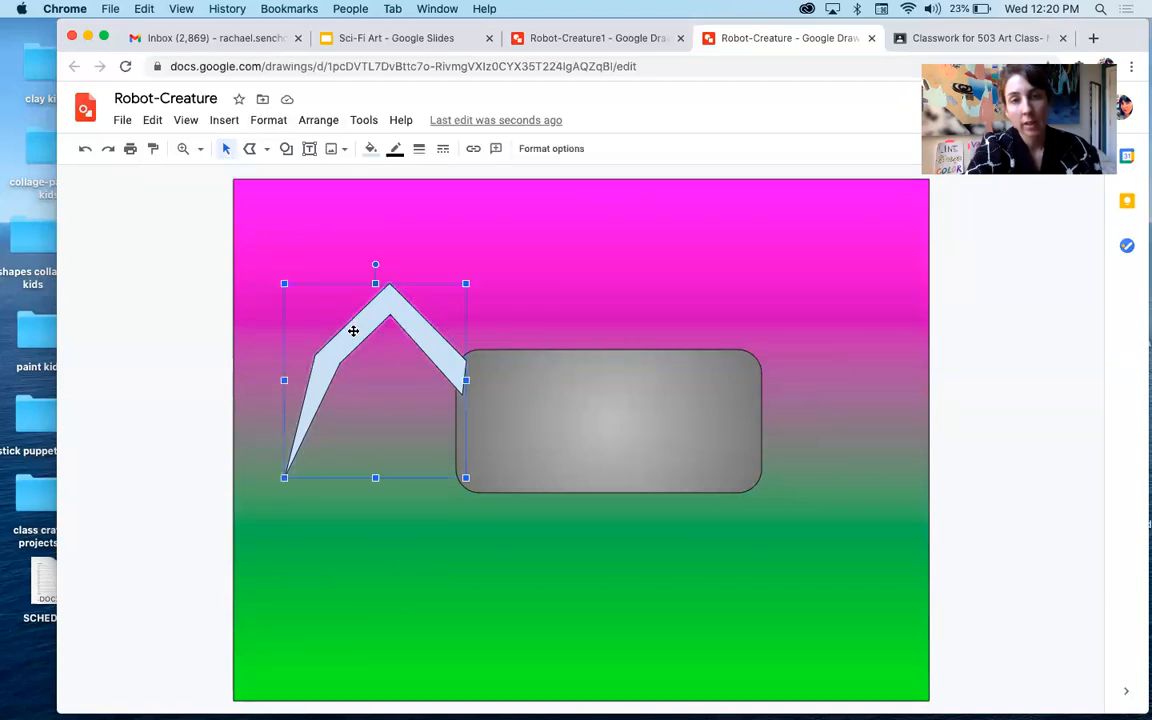
left_click(371, 150)
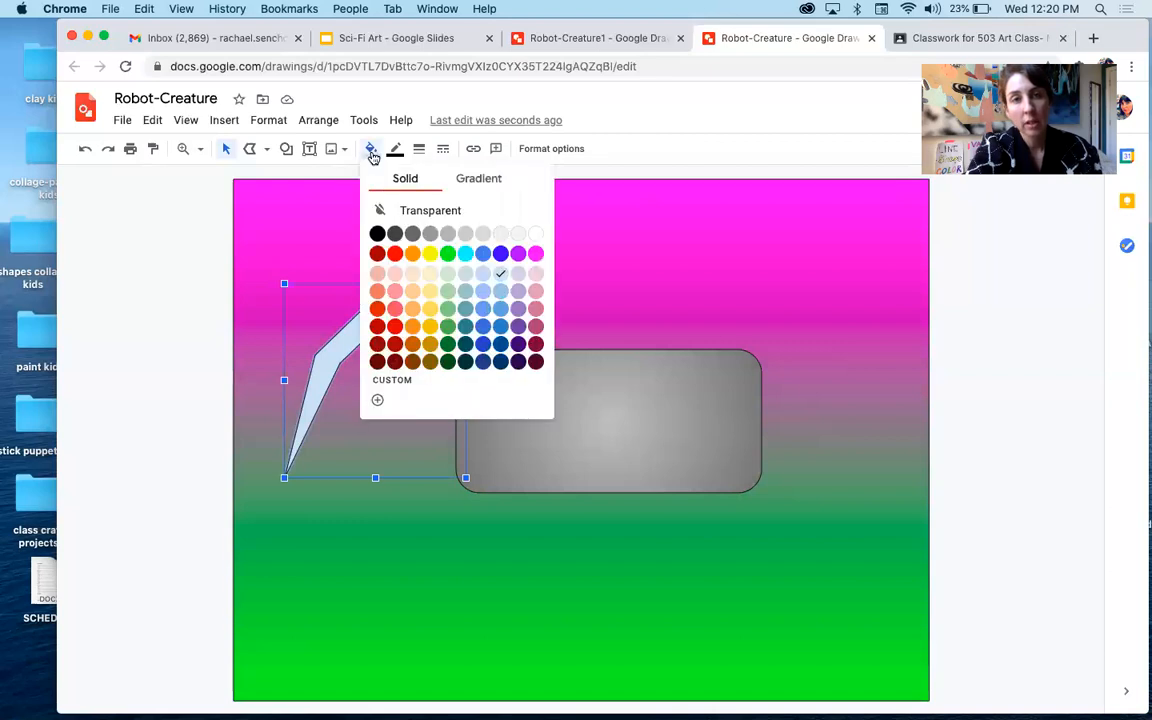
left_click(480, 180)
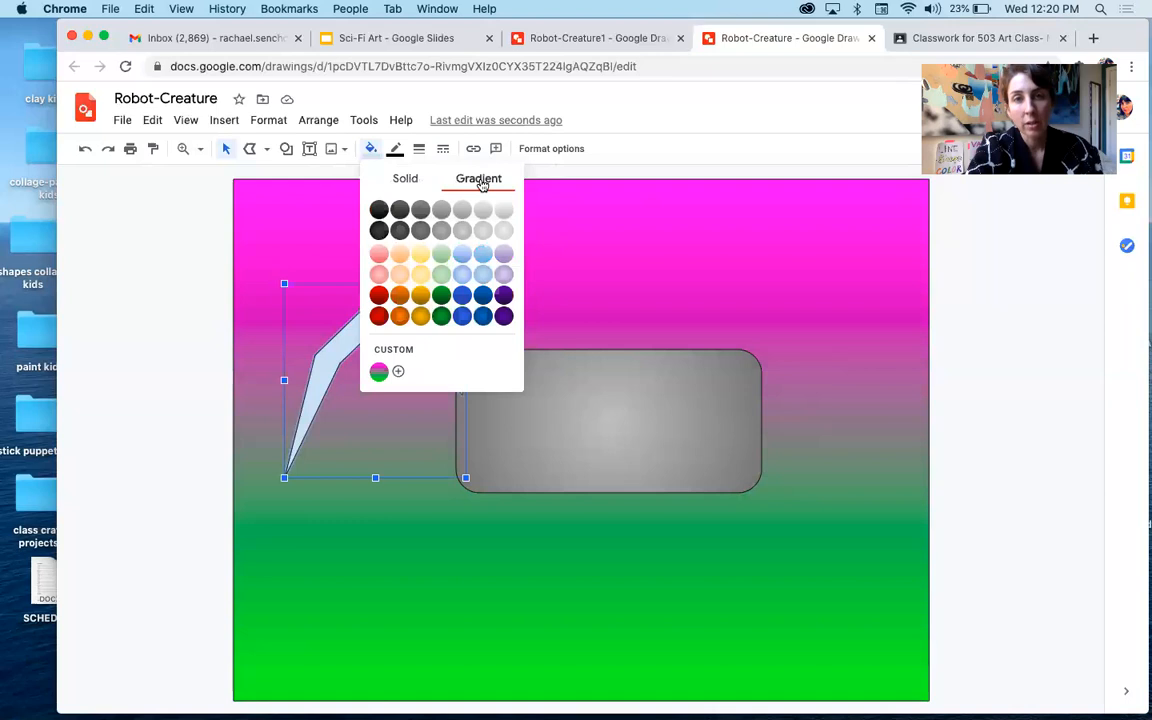
left_click(461, 232)
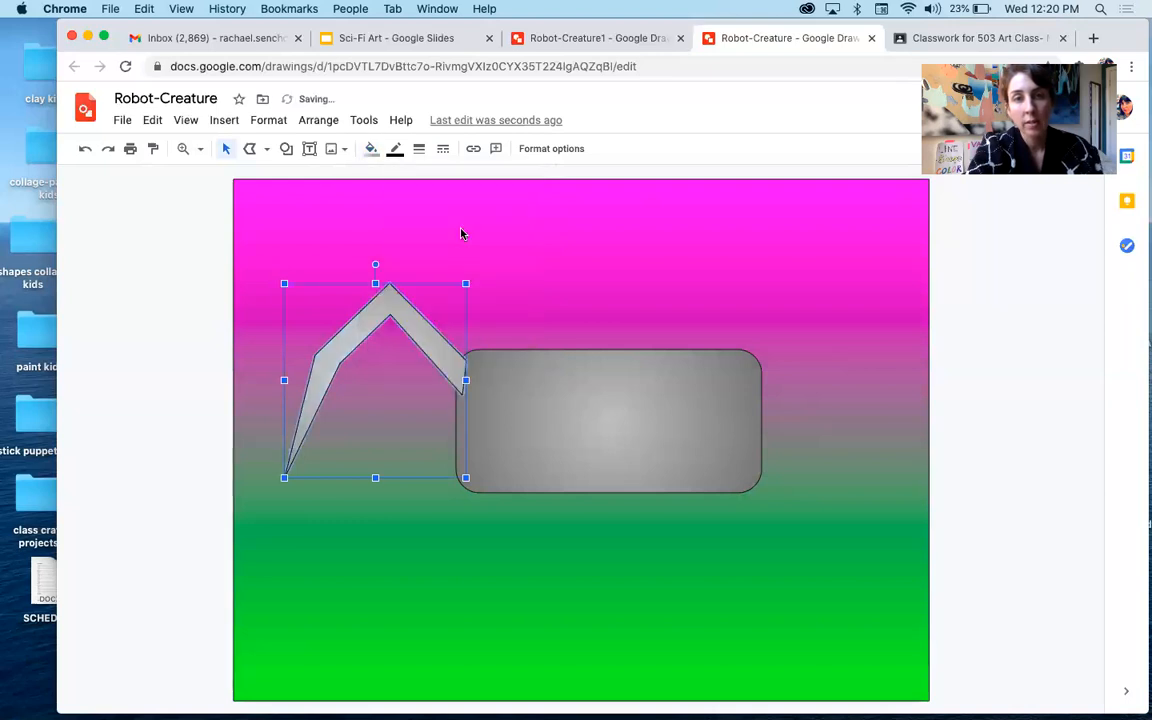
left_click(419, 566)
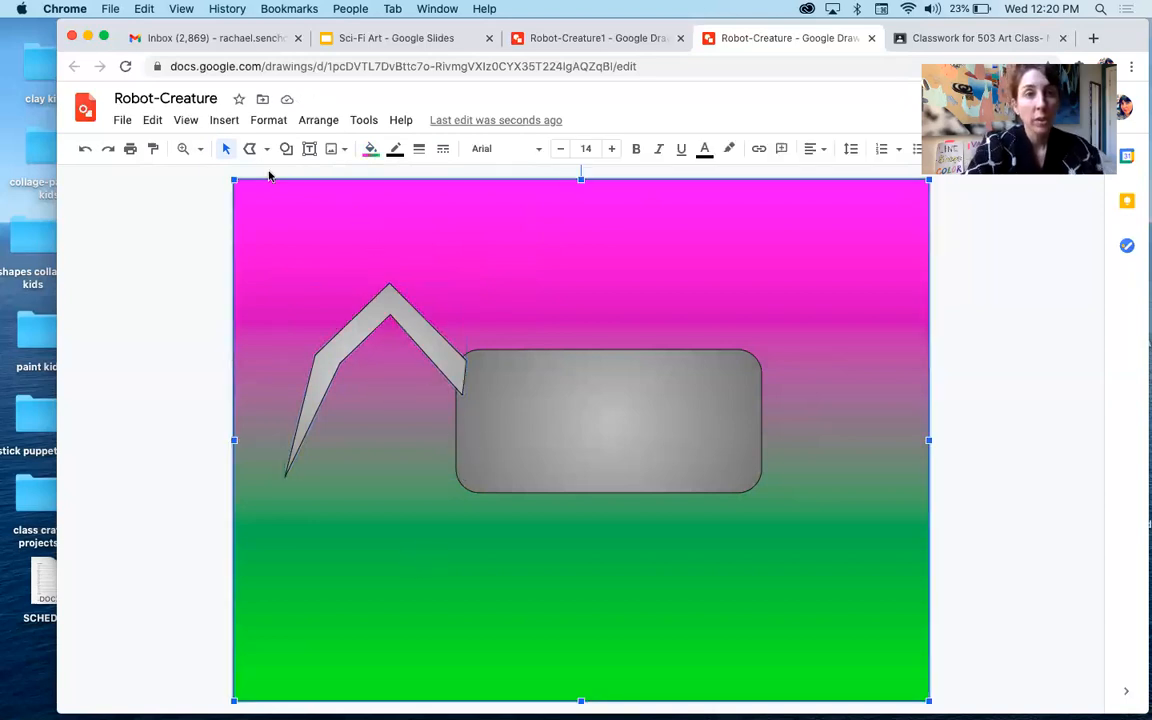
left_click(352, 342)
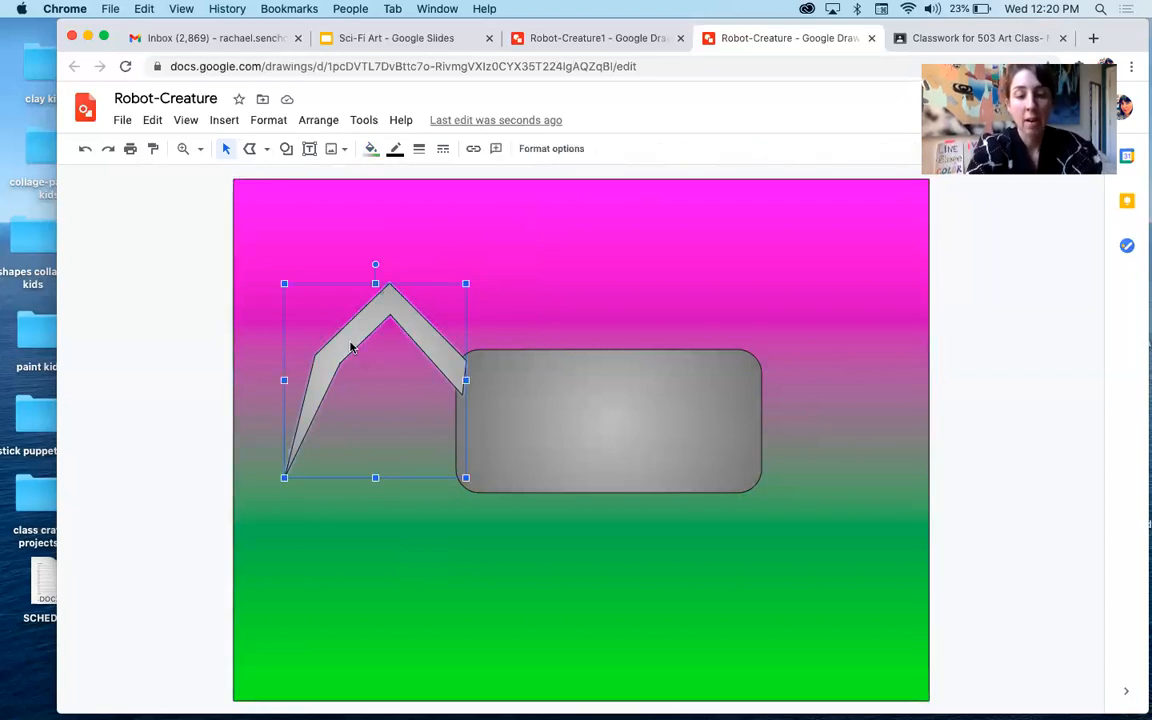
Step: Copy the gray leg and paste three more copies of it beside the body
key("super+c")
key("super+v")
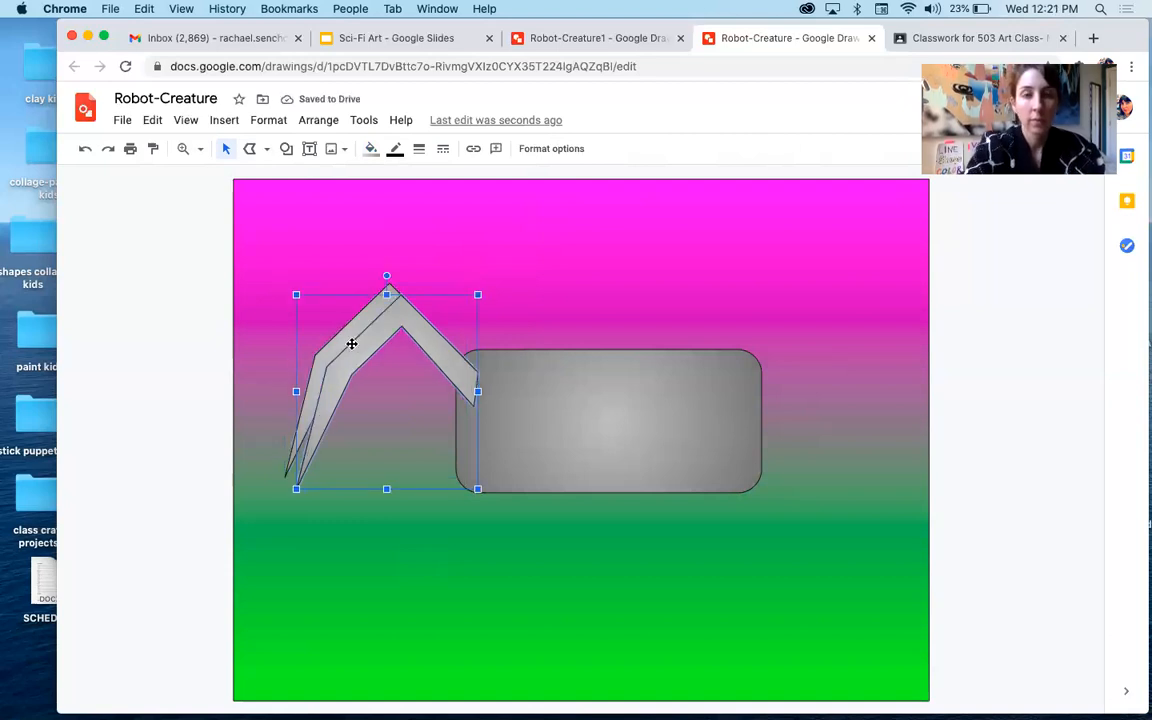
key("super+v")
key("super+v")
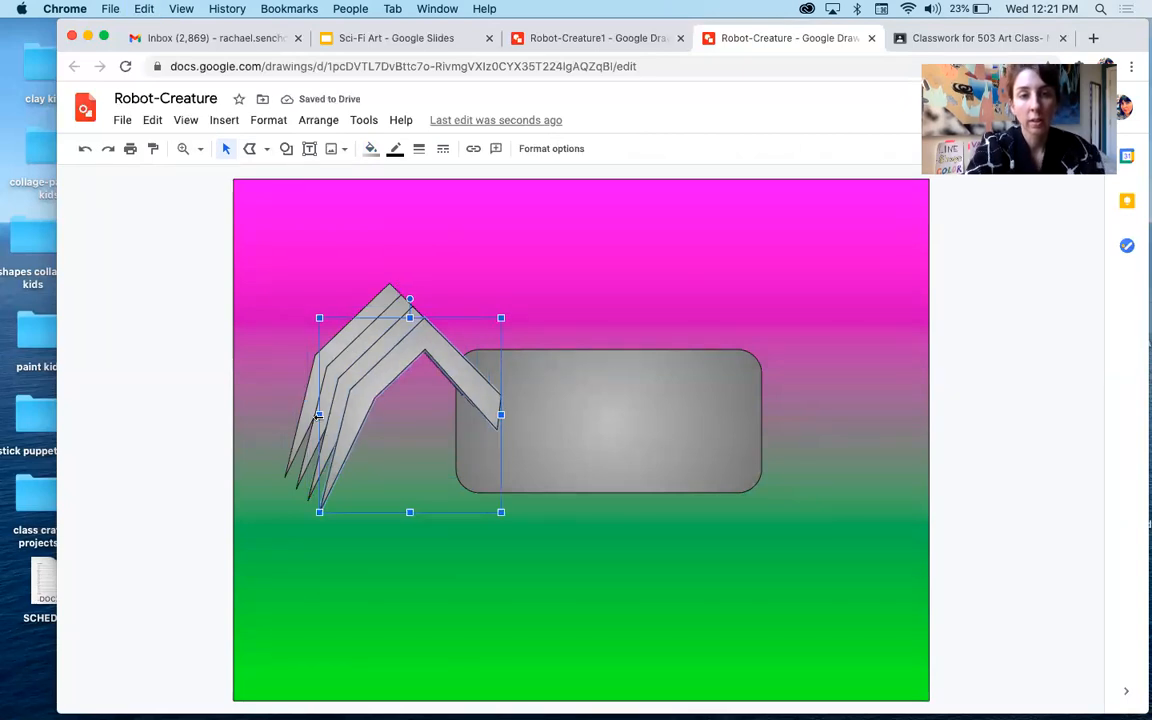
Step: Mirror one leg copy horizontally onto the body's right side and realign the gradient background with the canvas
left_click_drag(355, 415, 735, 391)
left_click_drag(658, 378, 780, 438)
left_click(776, 404)
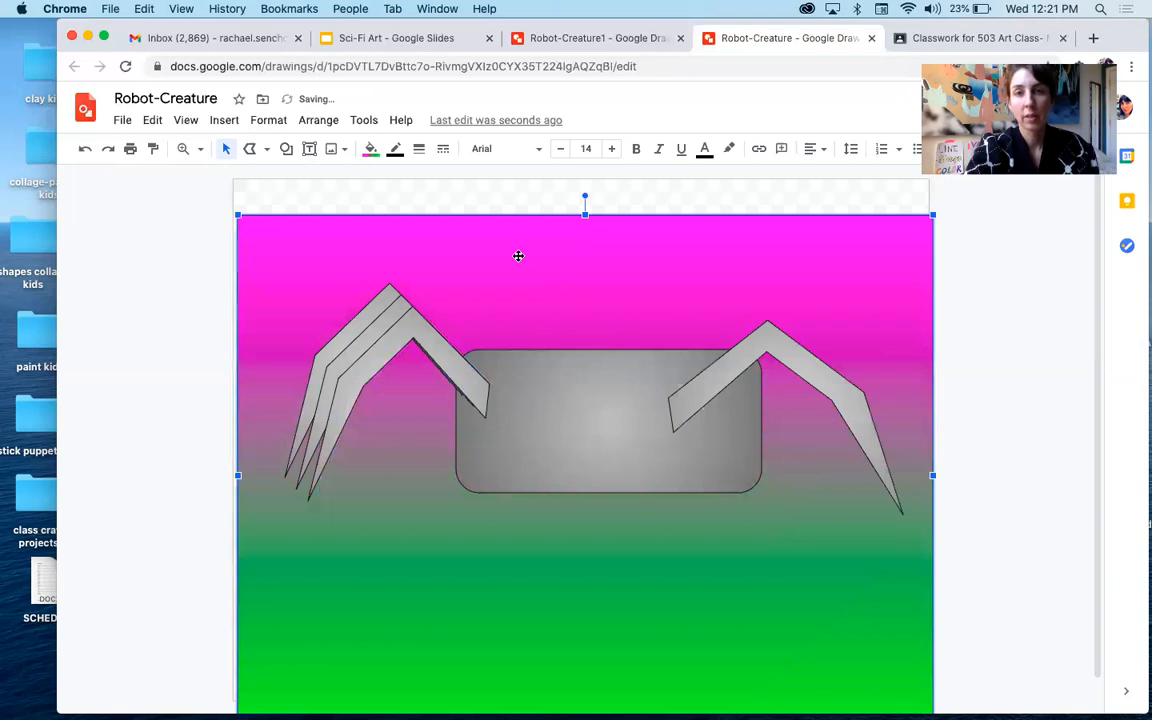
left_click_drag(510, 249, 509, 216)
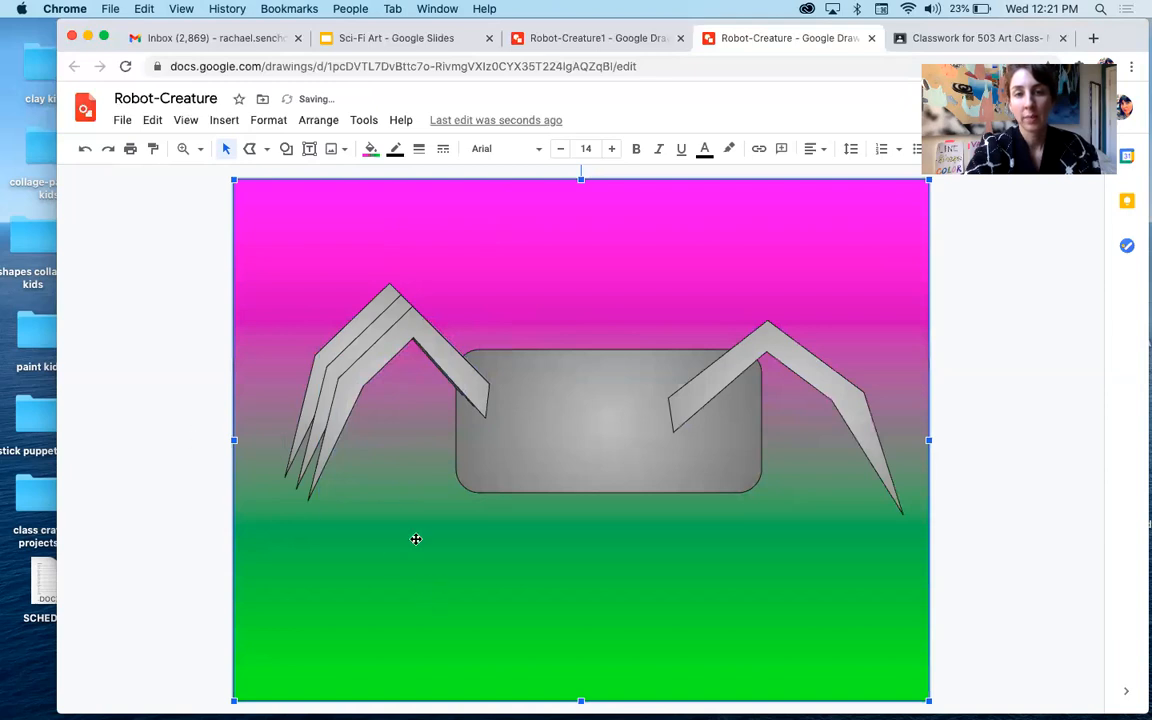
Step: Space the three left legs down the body's left edge and enlarge the uppermost leg outward
left_click_drag(347, 390, 345, 442)
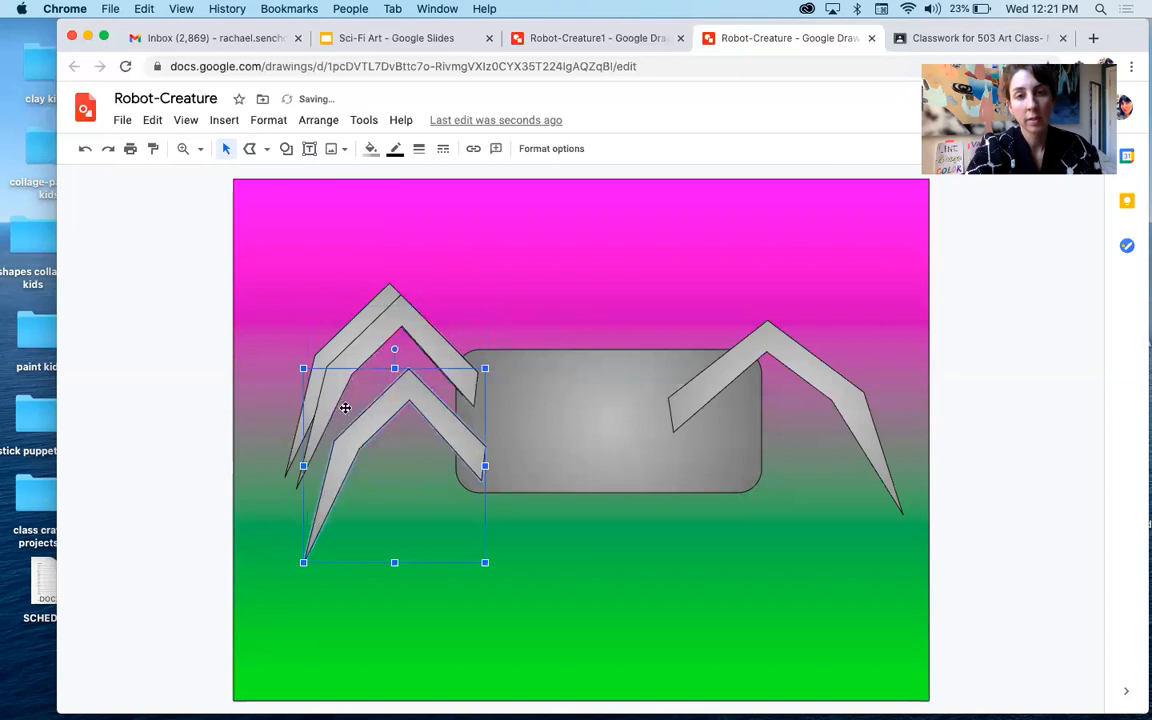
left_click(355, 359)
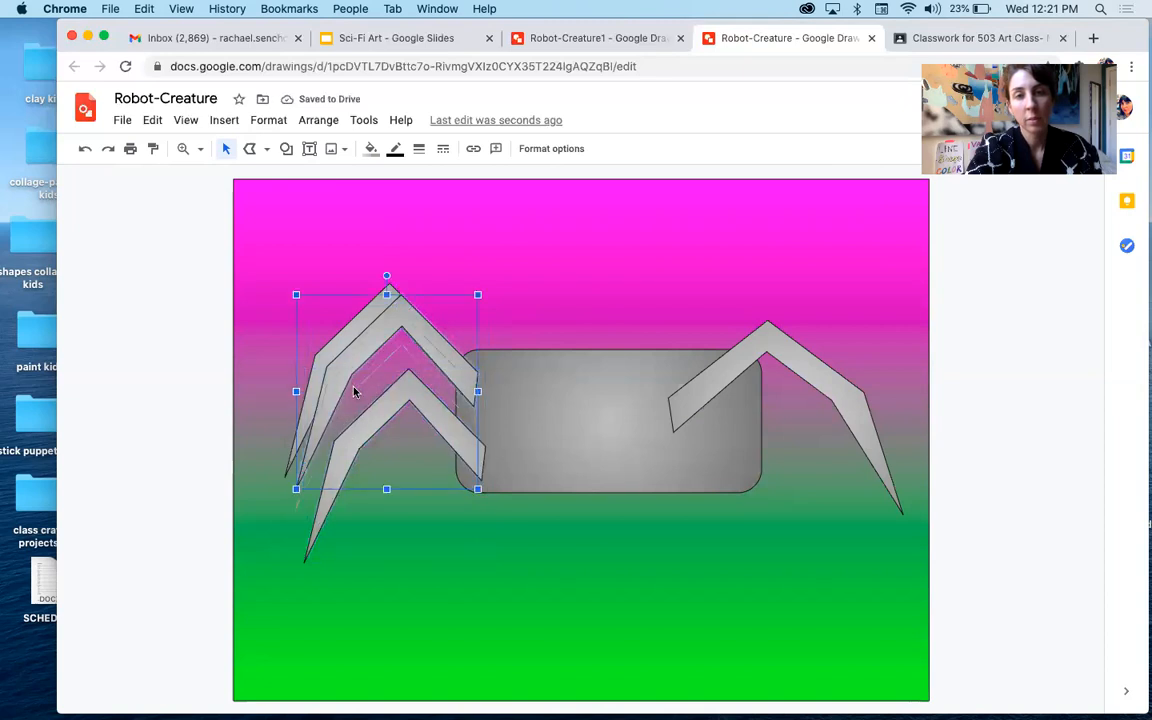
left_click_drag(353, 399, 364, 457)
left_click_drag(363, 383, 366, 398)
left_click(358, 328)
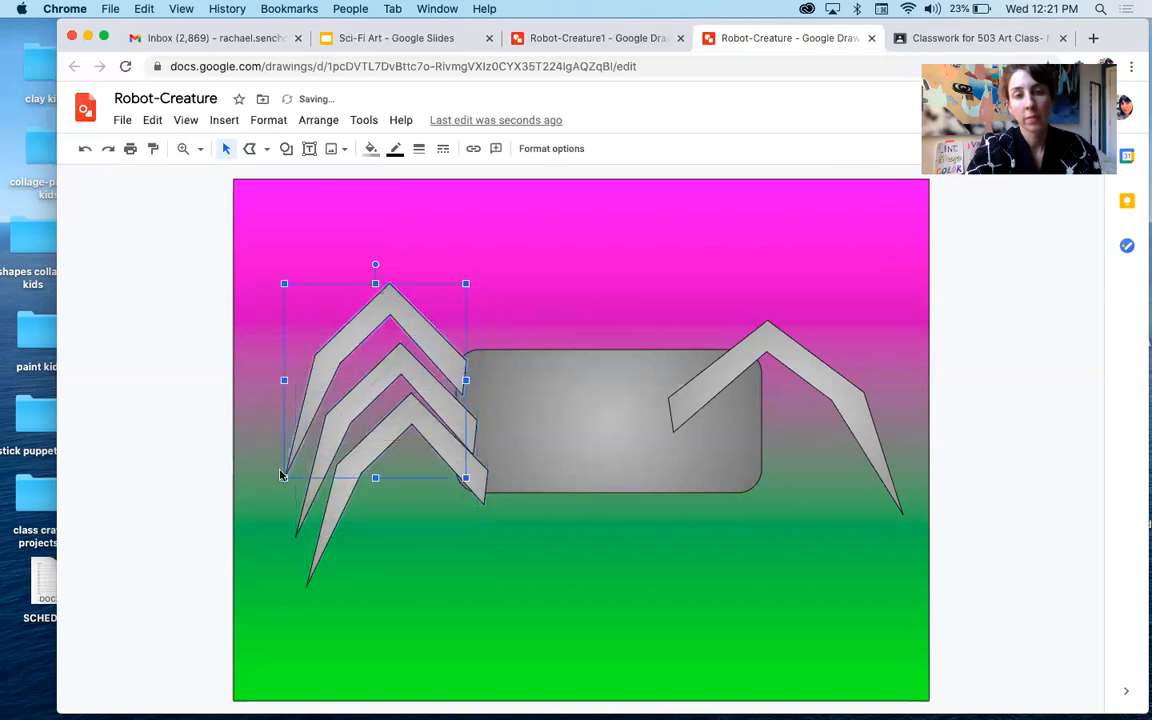
left_click_drag(271, 483, 250, 497)
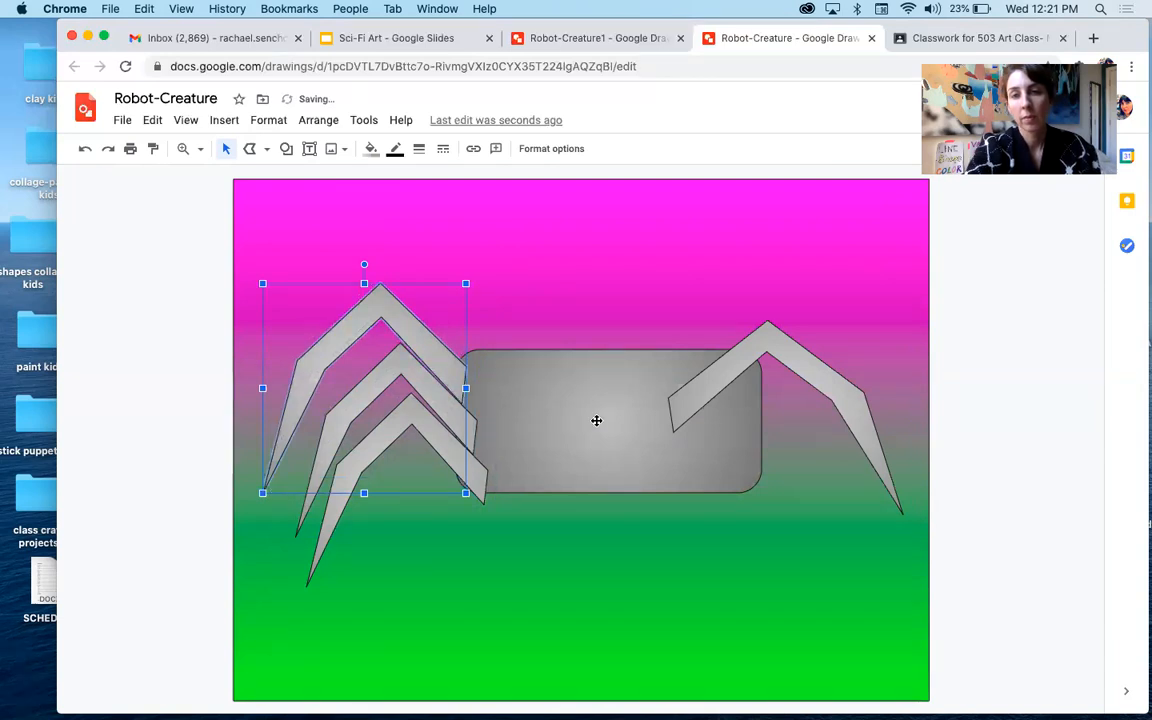
Step: Move the mirrored leg down to the body's lower-right corner and narrow it from its inner side
left_click(695, 390)
left_click_drag(707, 390, 702, 487)
left_click_drag(651, 431, 667, 430)
key("super+z")
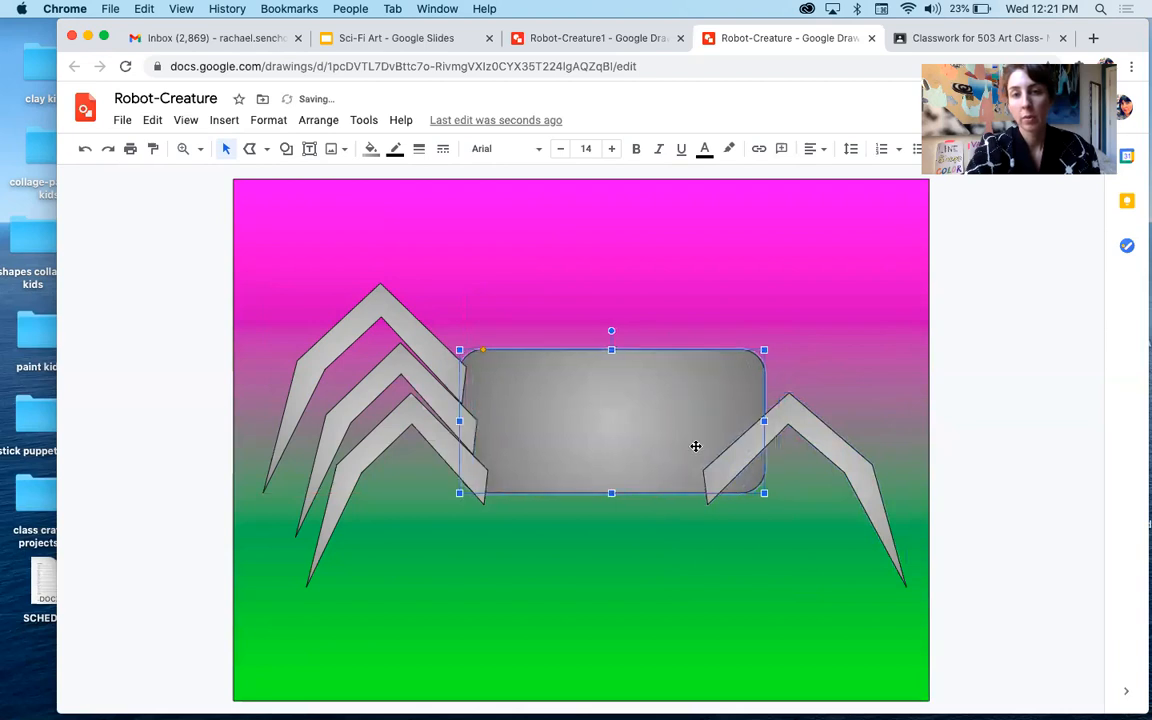
left_click(790, 420)
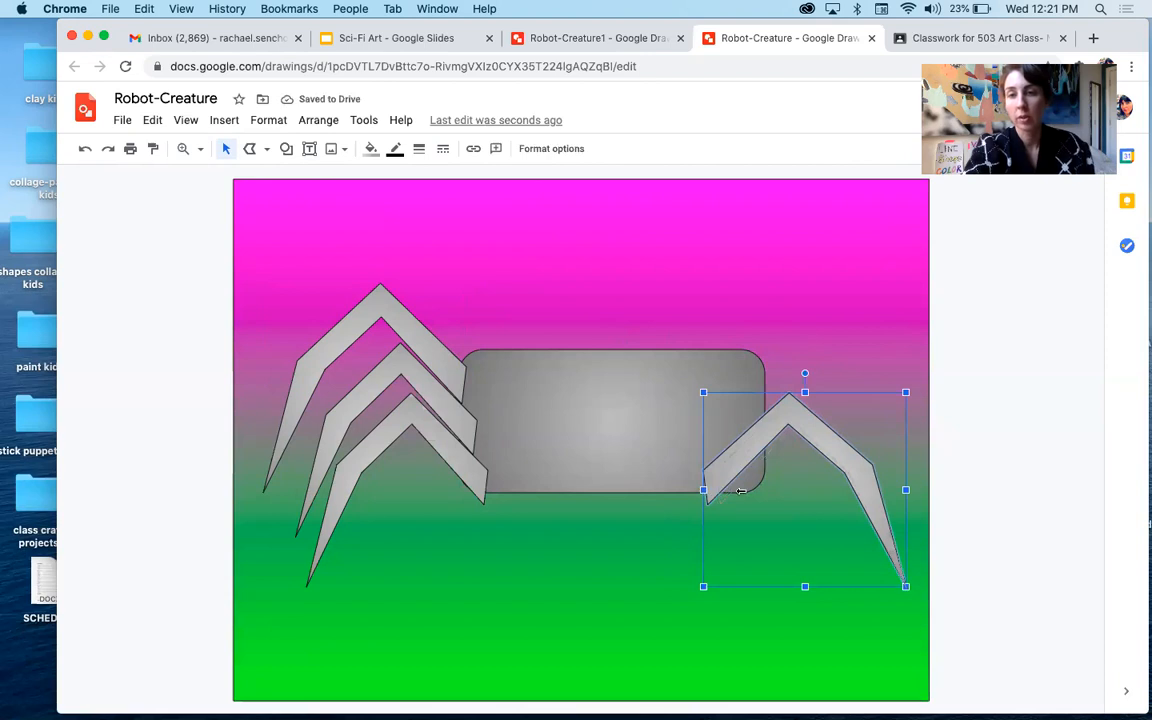
left_click_drag(703, 489, 741, 489)
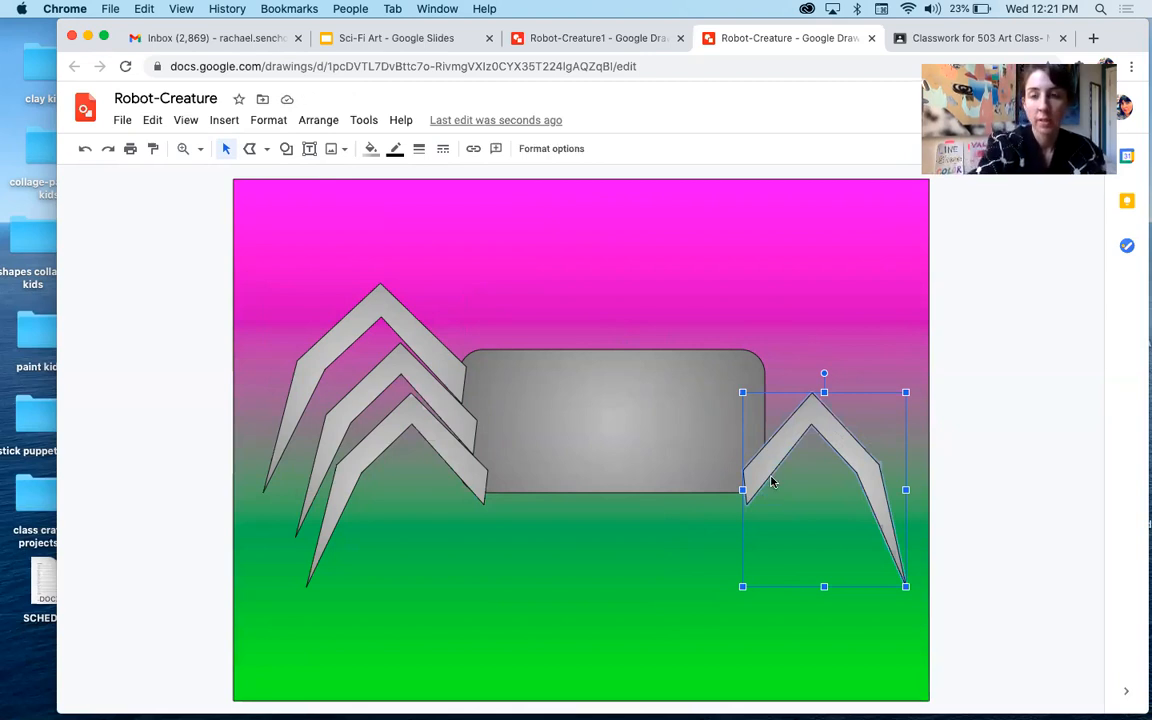
Step: Duplicate the narrowed right leg three times
key("super+d")
key("super+d")
key("super+d")
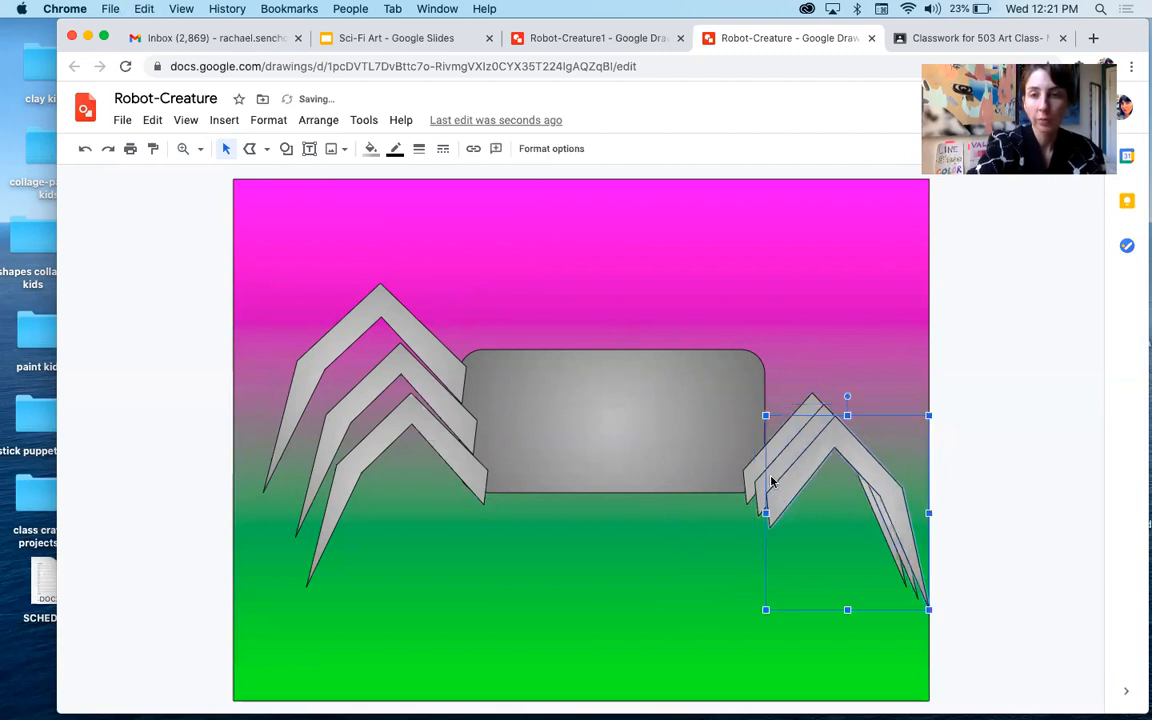
Step: Spread the four right legs in an evenly spaced, overlapping stack down the body's right edge
left_click_drag(796, 406, 792, 347)
left_click_drag(801, 434, 798, 520)
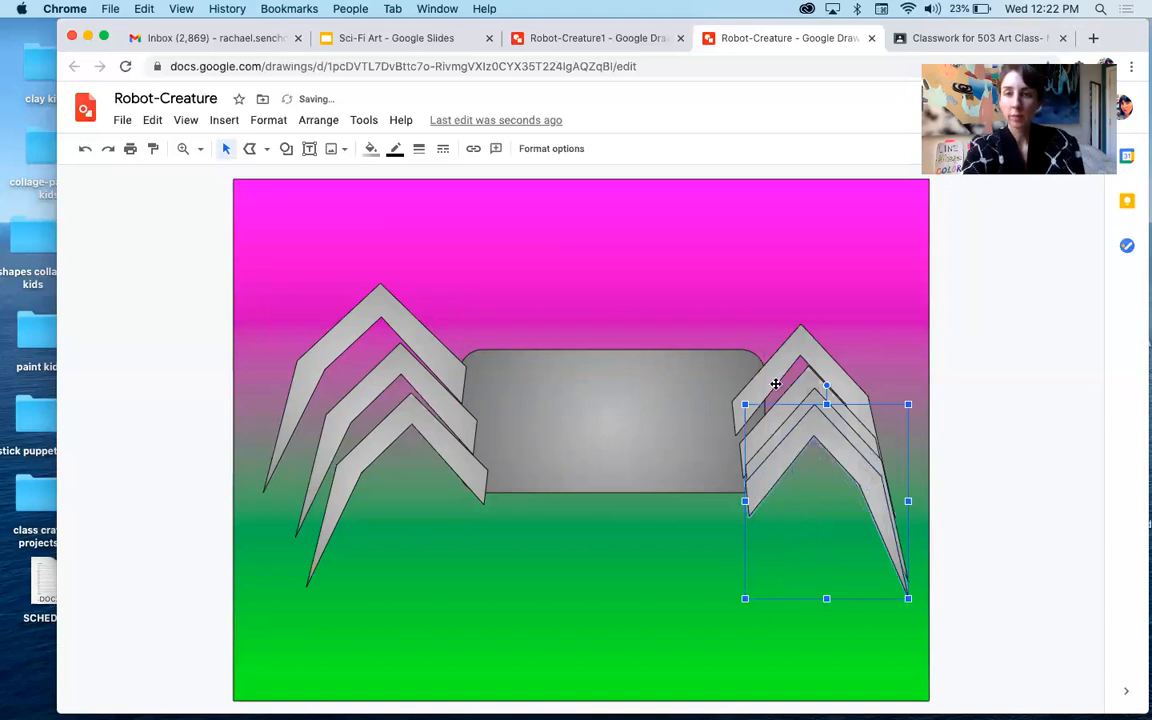
left_click_drag(774, 378, 774, 366)
mouse_move(771, 419)
left_mouse_down()
mouse_move(766, 401)
mouse_move(771, 440)
mouse_move(763, 422)
left_mouse_up()
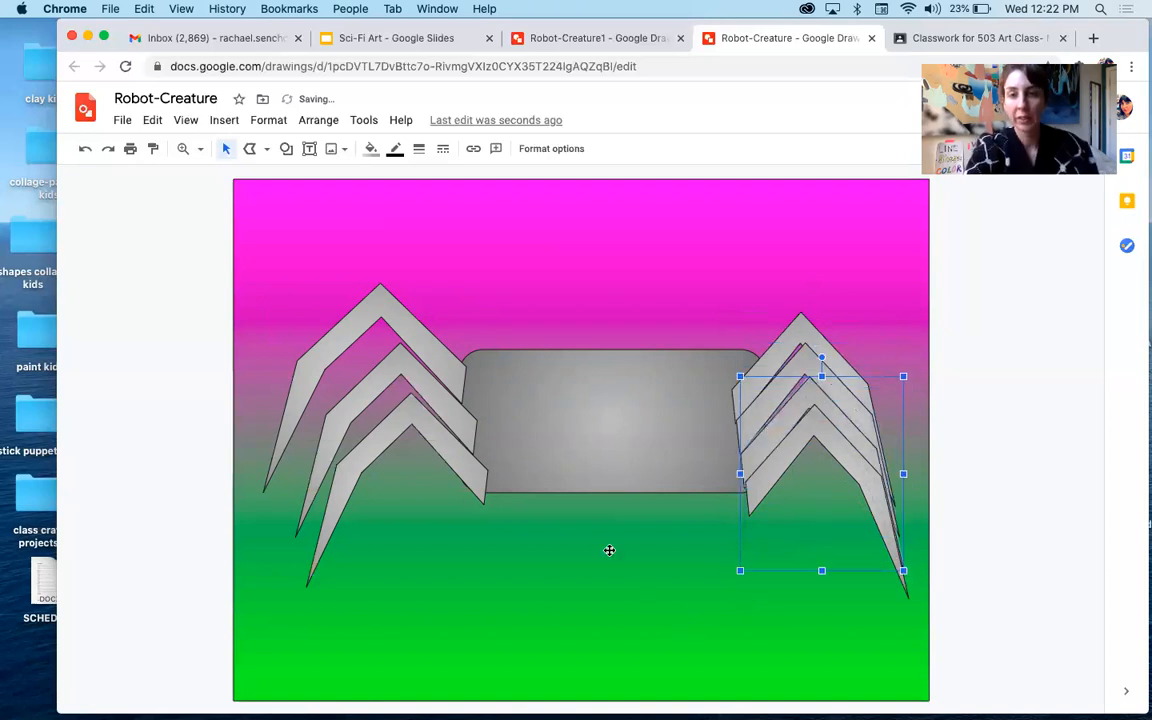